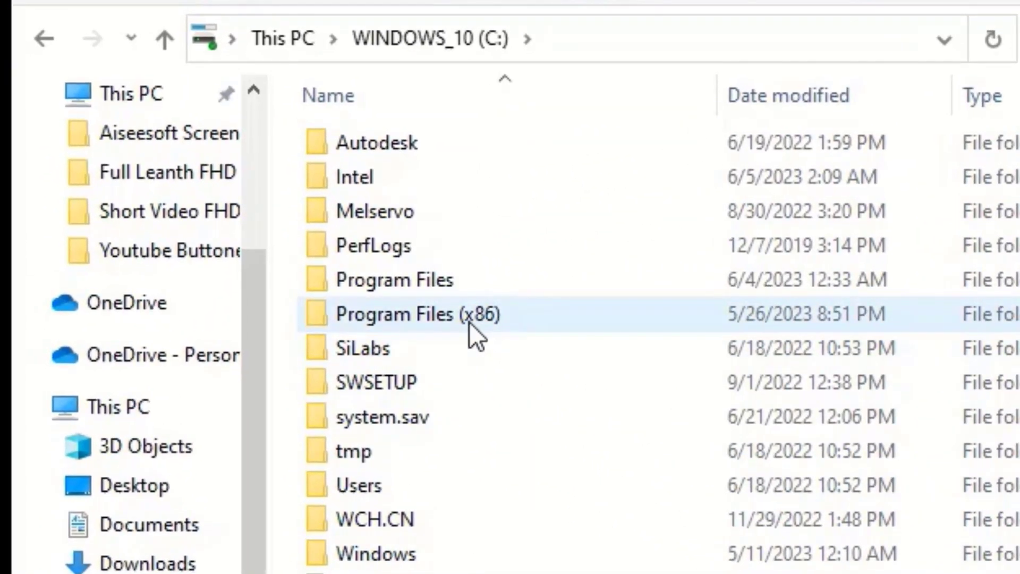
Step: Browse the Arduino program's libraries folder inside Program Files (x86) on drive C, and close the window
double_click(489, 319)
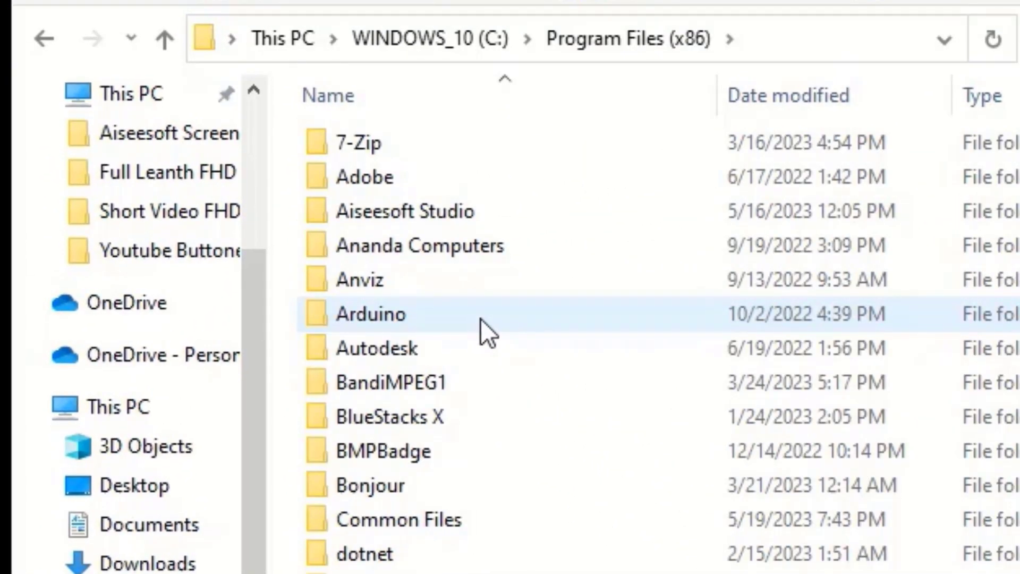
double_click(453, 317)
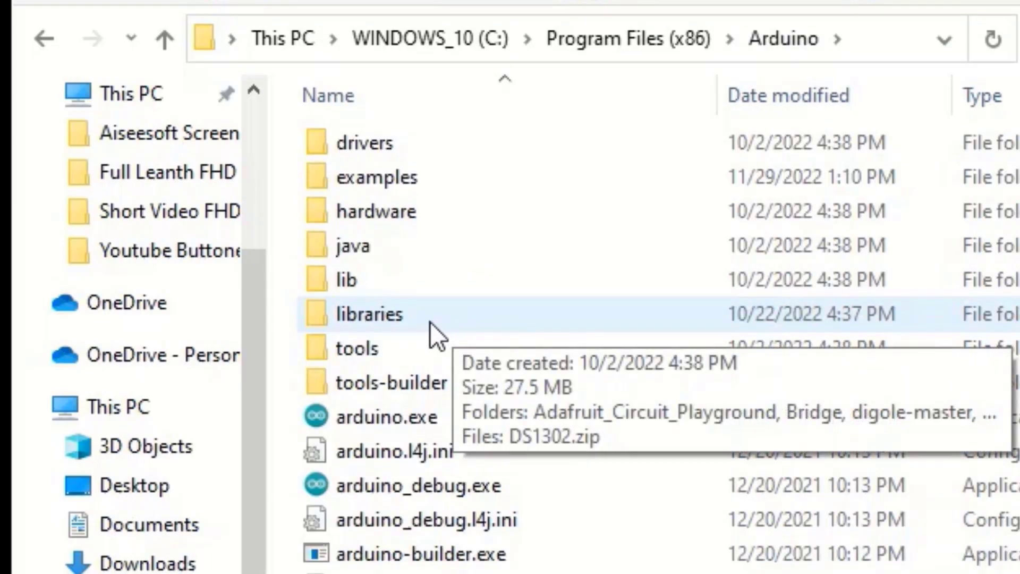
double_click(420, 314)
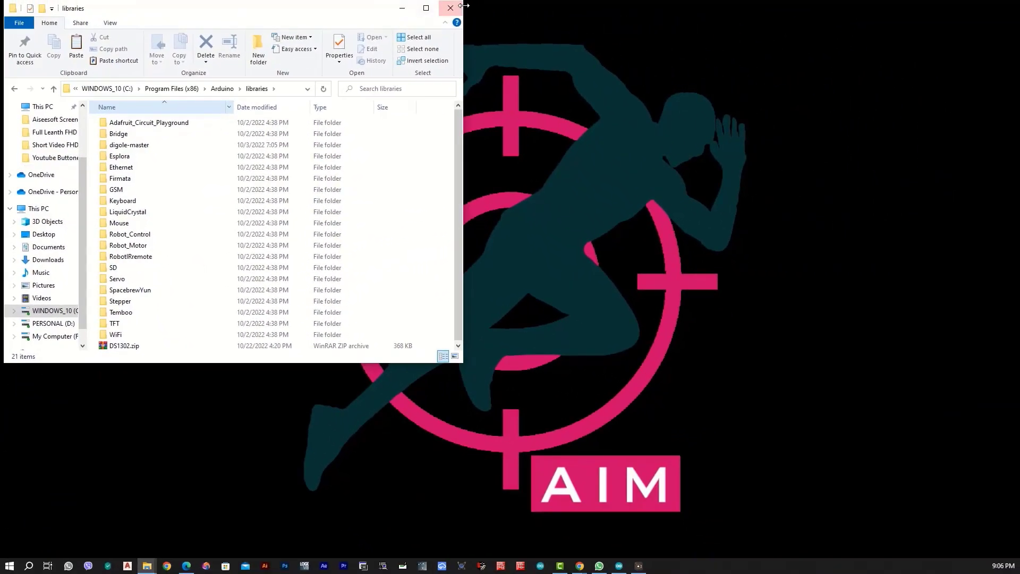
left_click(451, 8)
Step: Open the libraries folder inside the Arduino folder in Documents
double_click(59, 91)
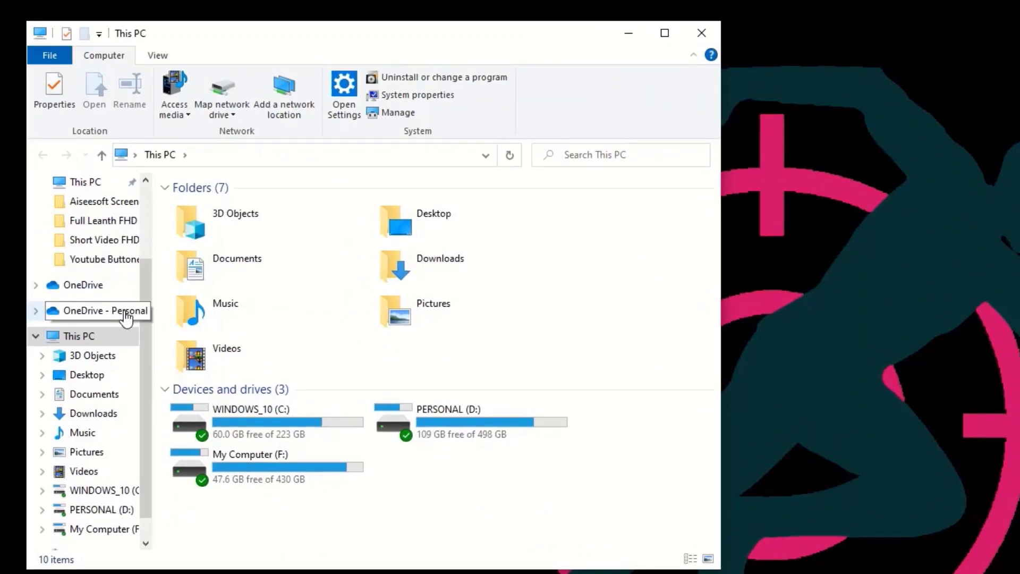
scroll(126, 317, "up", 3)
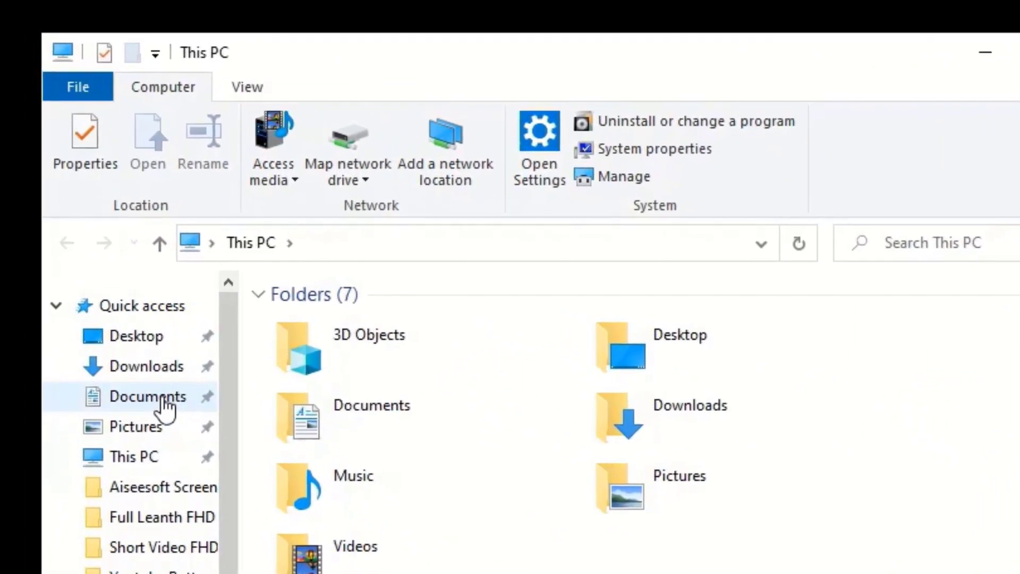
left_click(164, 402)
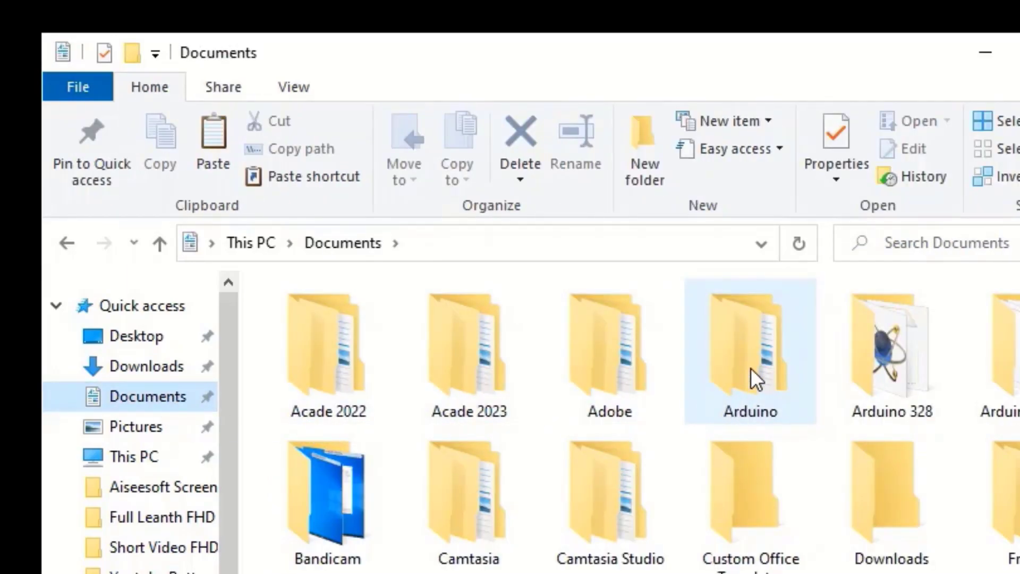
double_click(751, 367)
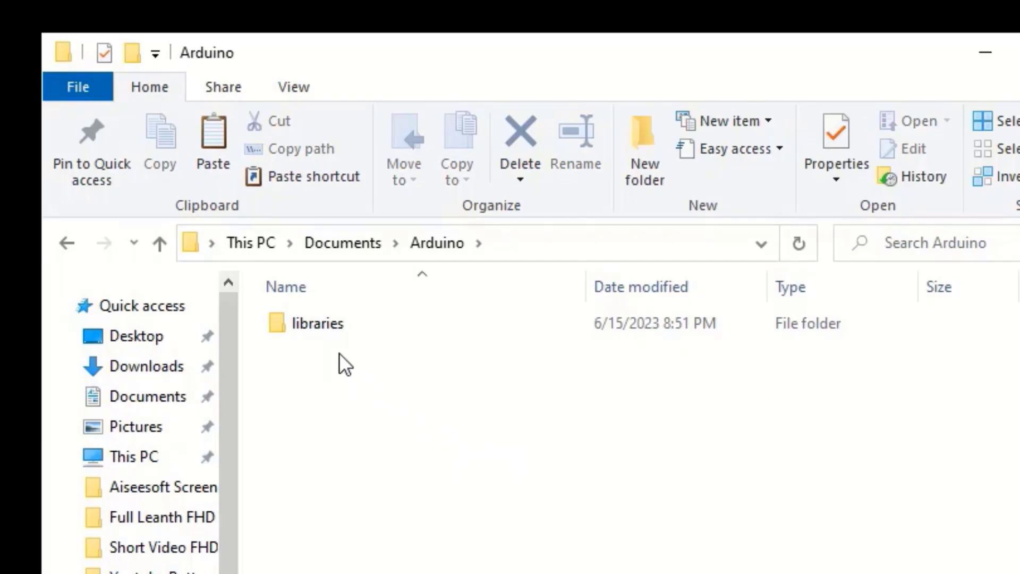
double_click(321, 326)
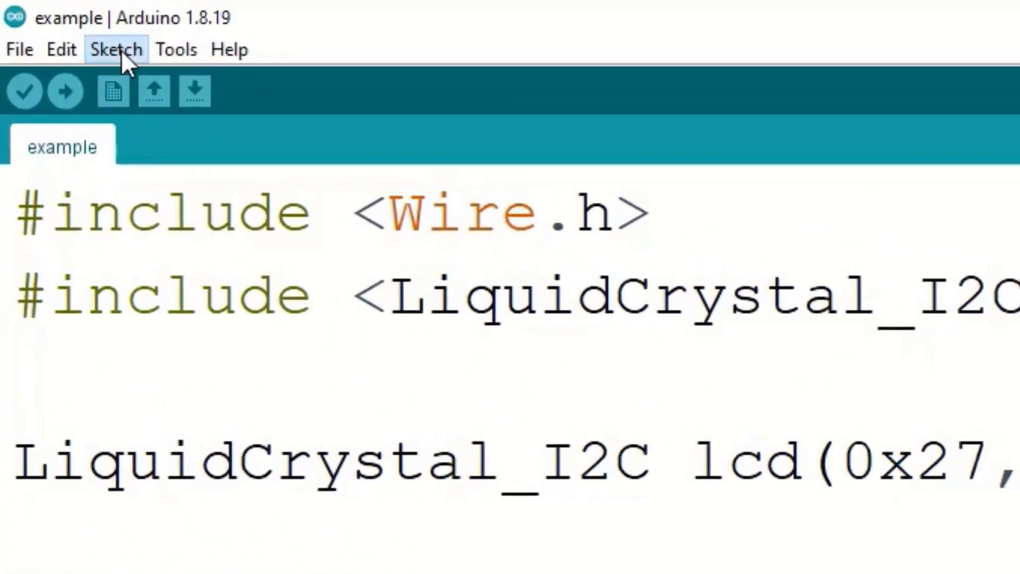
Step: In the Arduino IDE, open the Library Manager, search for "i2c" and browse the matching libraries
left_click(42, 18)
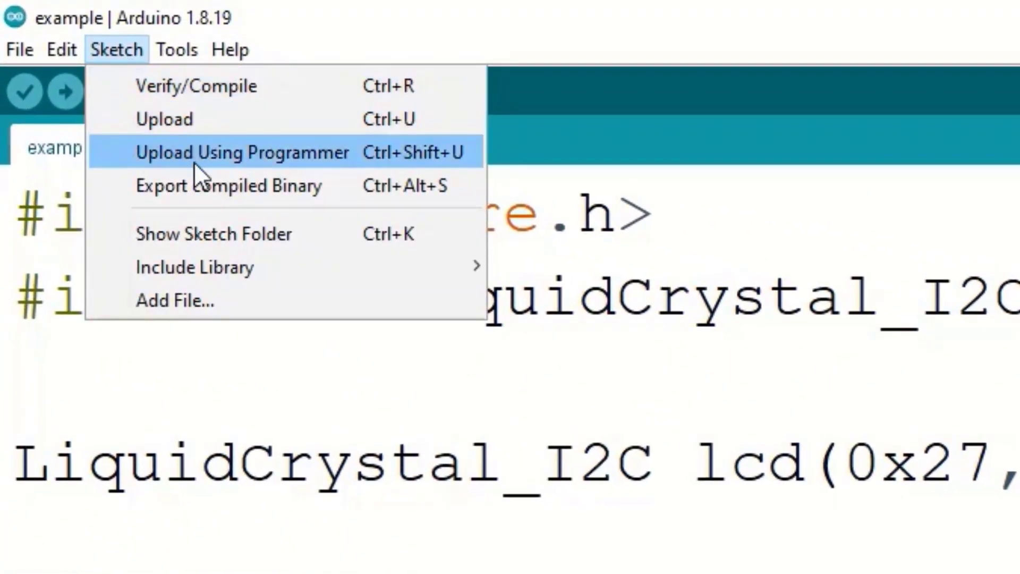
mouse_move(278, 267)
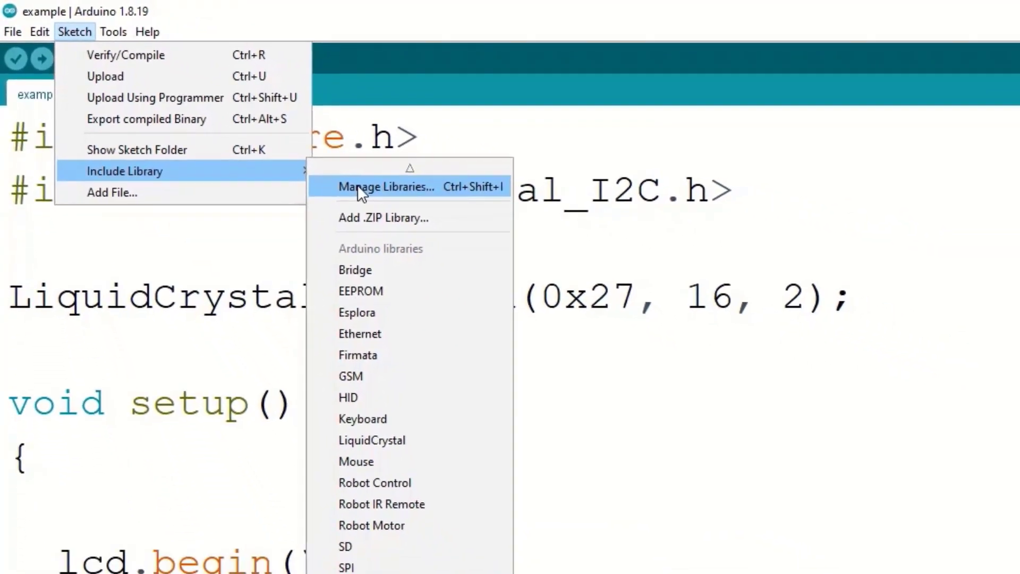
left_click(559, 297)
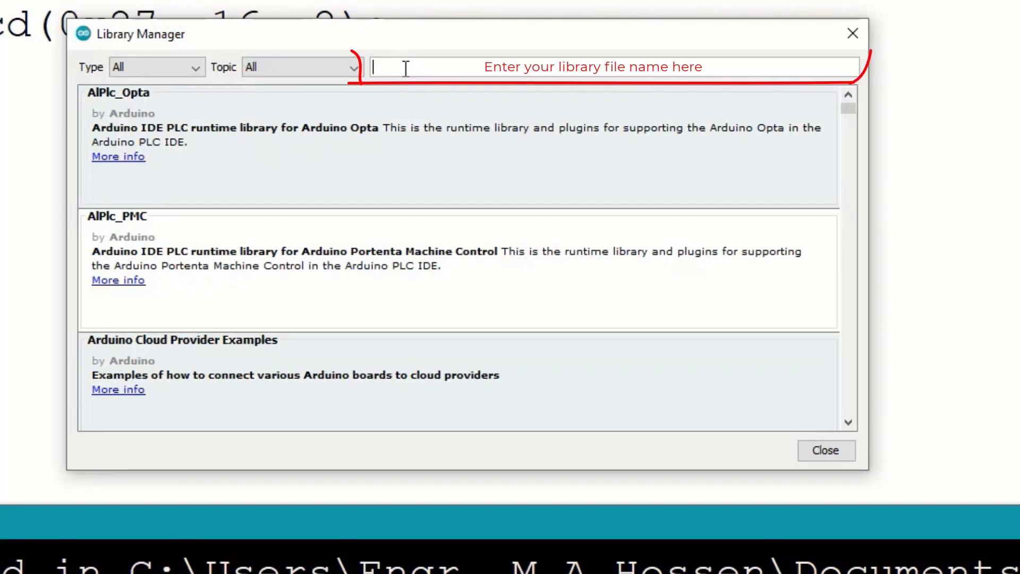
type("i2c")
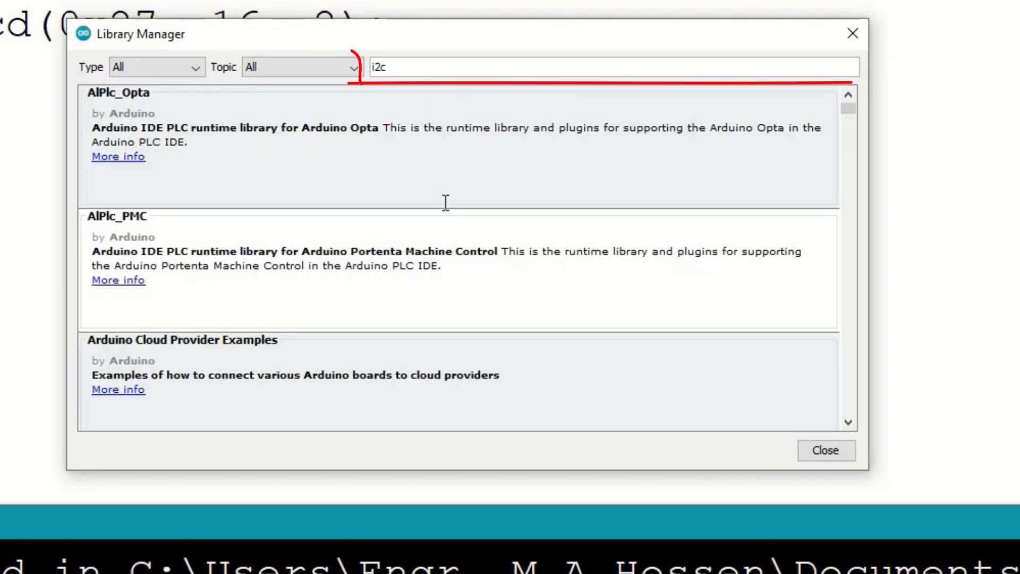
scroll(256, 175, "down", 5)
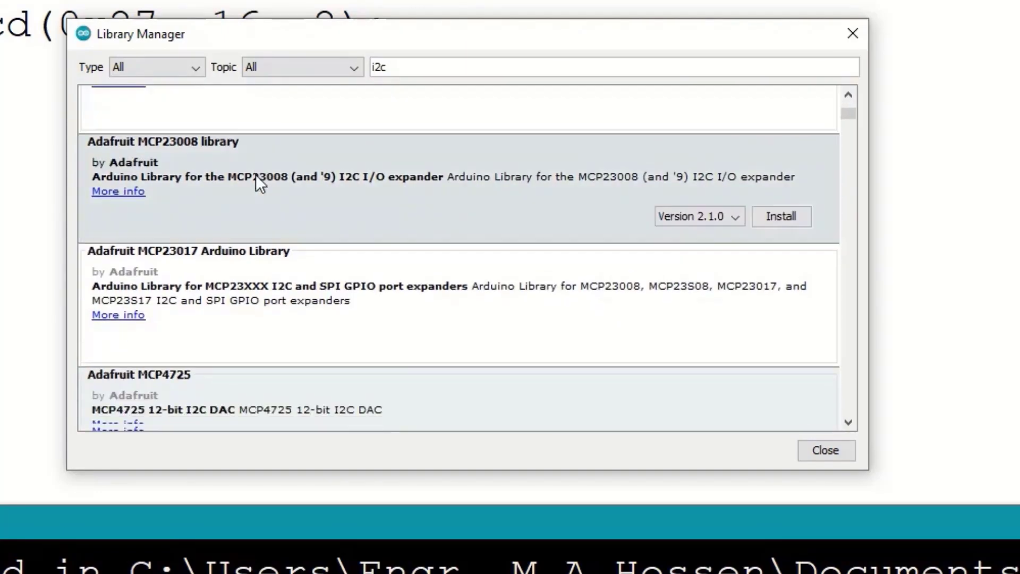
scroll(256, 176, "down", 10)
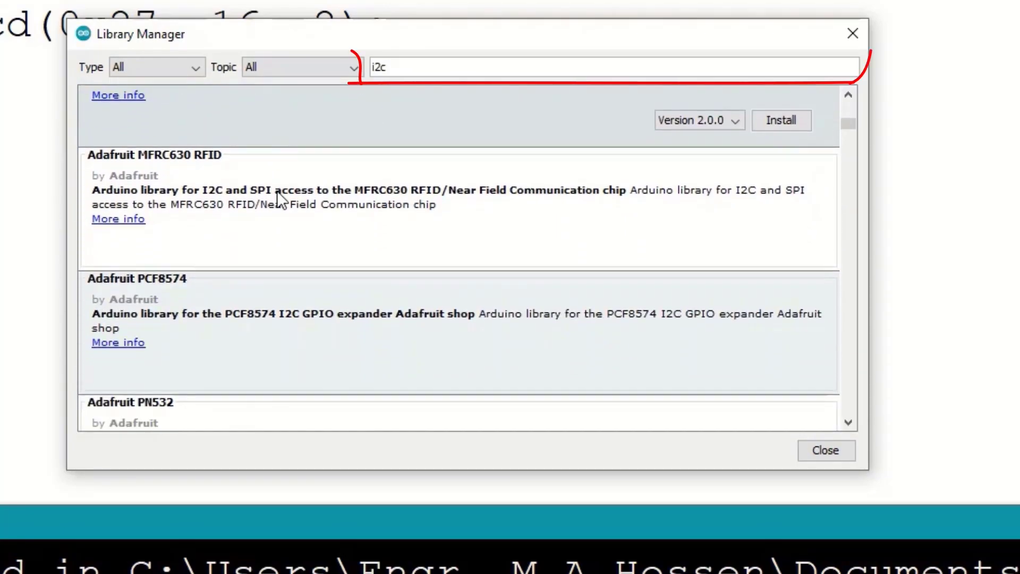
scroll(277, 190, "down", 3)
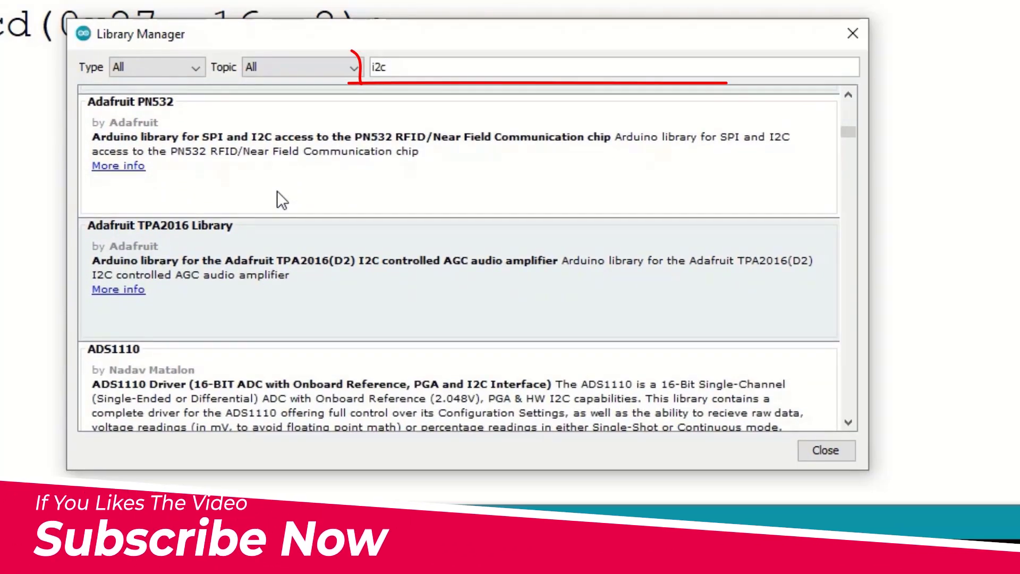
mouse_move(279, 187)
scroll(280, 188, "up", 1)
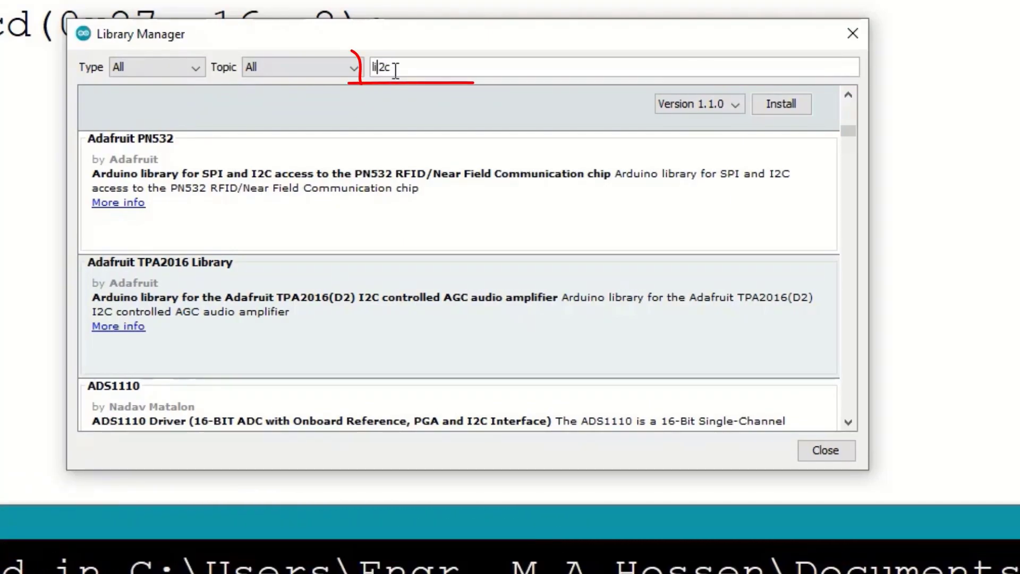
Step: Refine the library search to "liquidcrystal i2c" and find the LiquidCrystal I2C entry
type("quidcrystal")
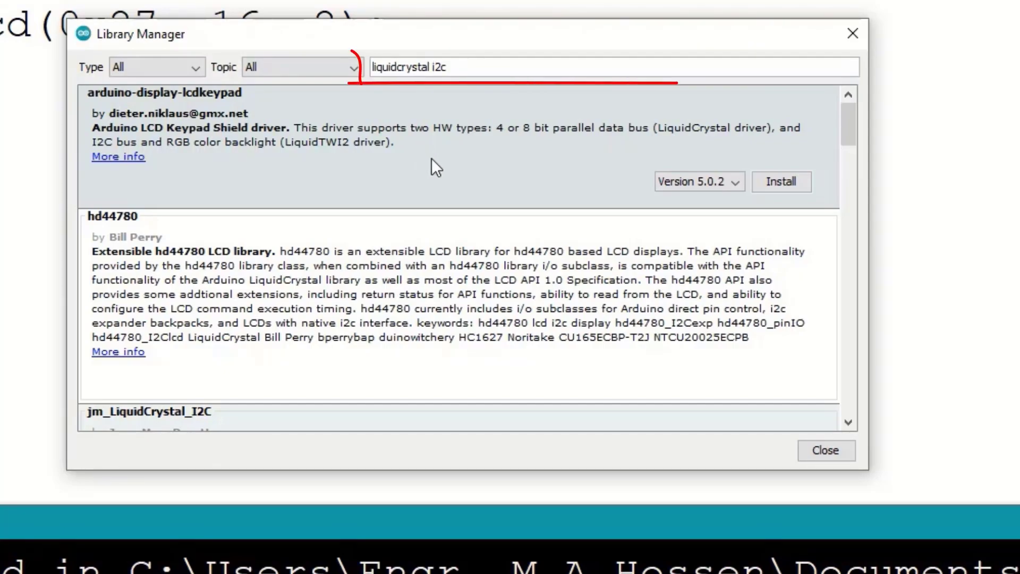
scroll(448, 192, "down", 3)
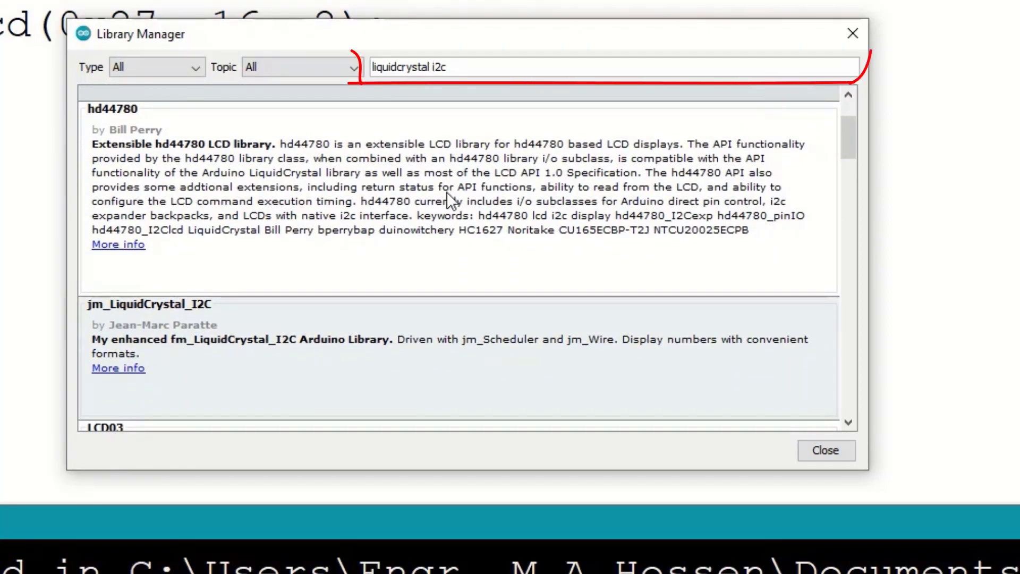
scroll(447, 192, "down", 1)
scroll(446, 191, "down", 9)
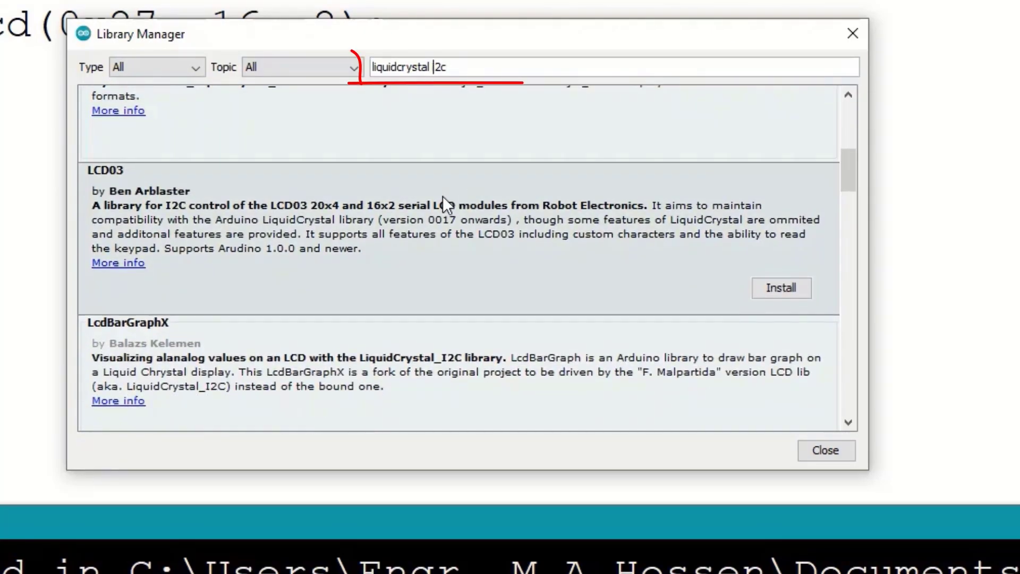
scroll(442, 196, "down", 13)
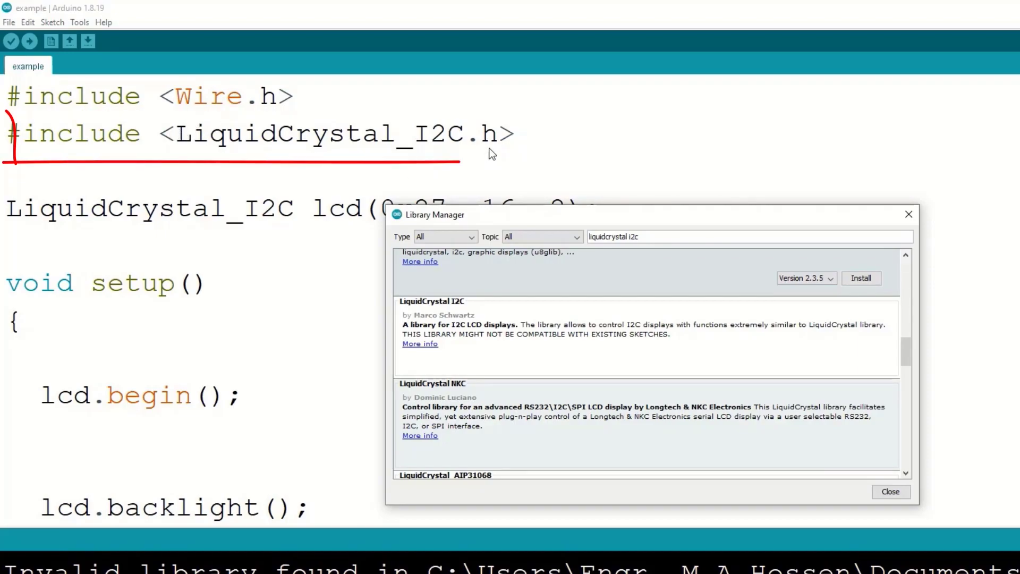
Step: Install version 1.1.2 of the LiquidCrystal I2C library and close the Library Manager
mouse_move(629, 356)
mouse_move(621, 340)
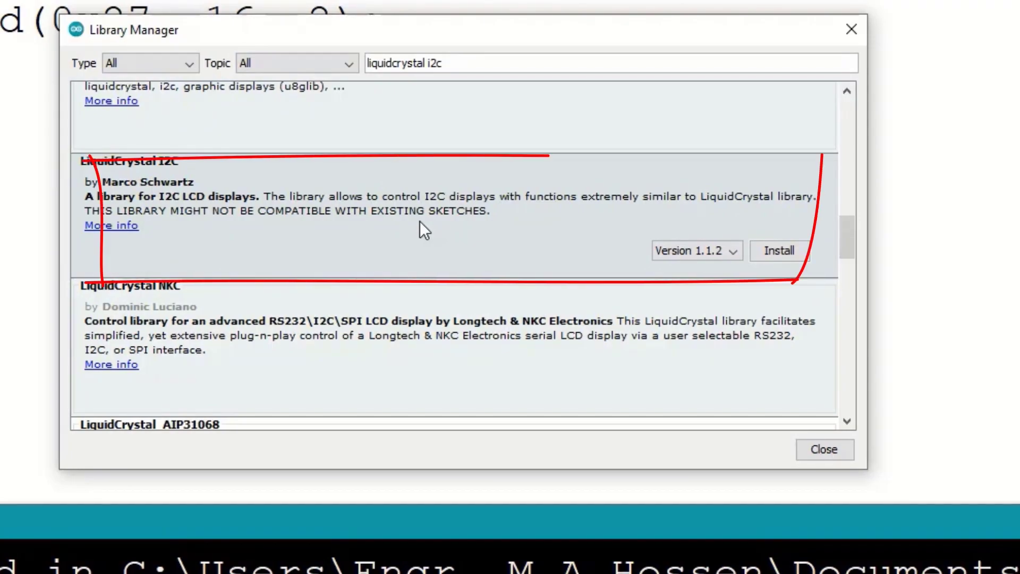
left_click(775, 248)
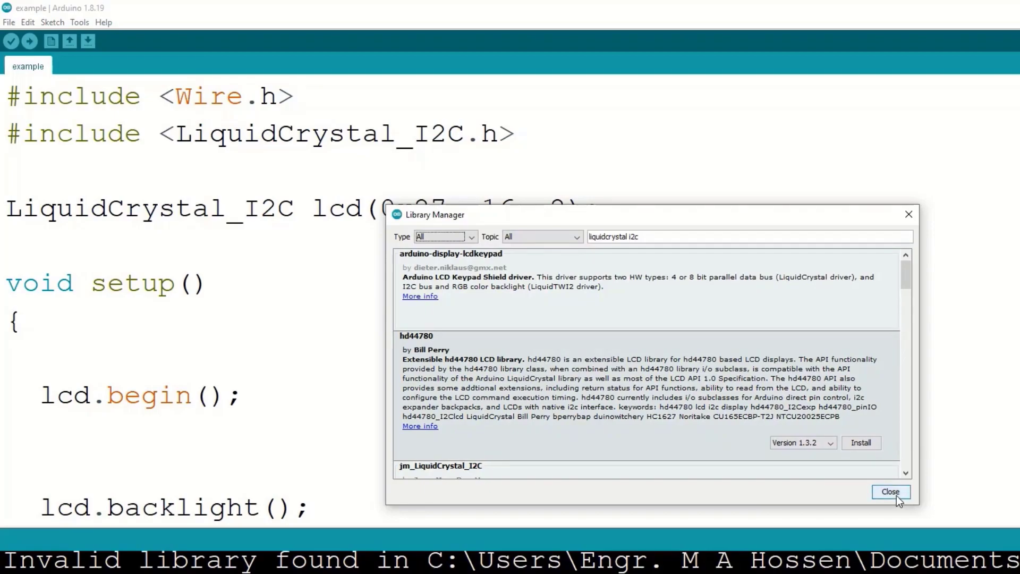
left_click(897, 495)
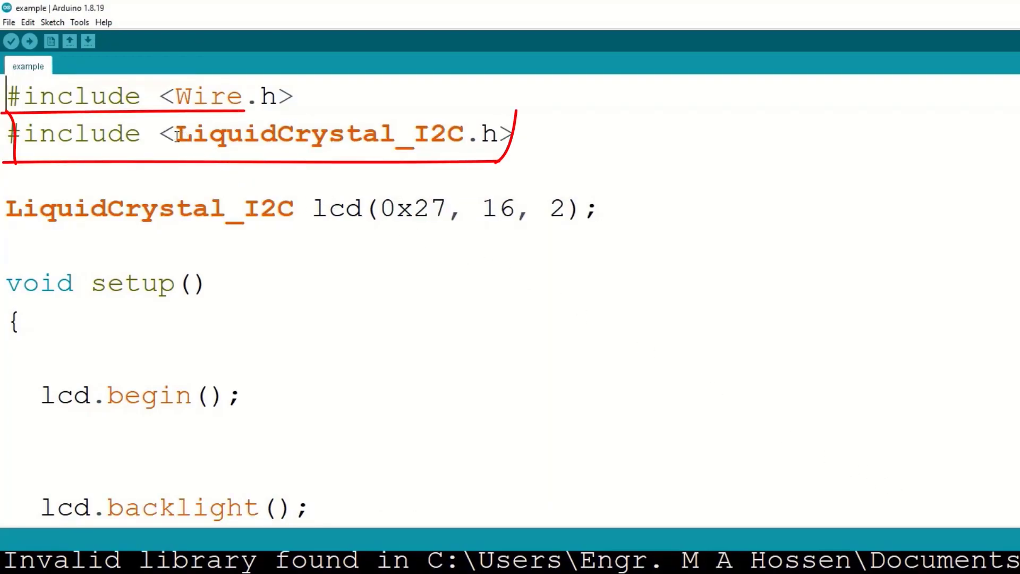
Step: Check the highlighting of LiquidCrystal_I2C in the sketch's include line and in the lcd declaration
mouse_move(176, 134)
left_mouse_down()
mouse_move(505, 136)
mouse_move(466, 137)
left_mouse_up()
left_click(466, 137)
left_click_drag(296, 207, 8, 213)
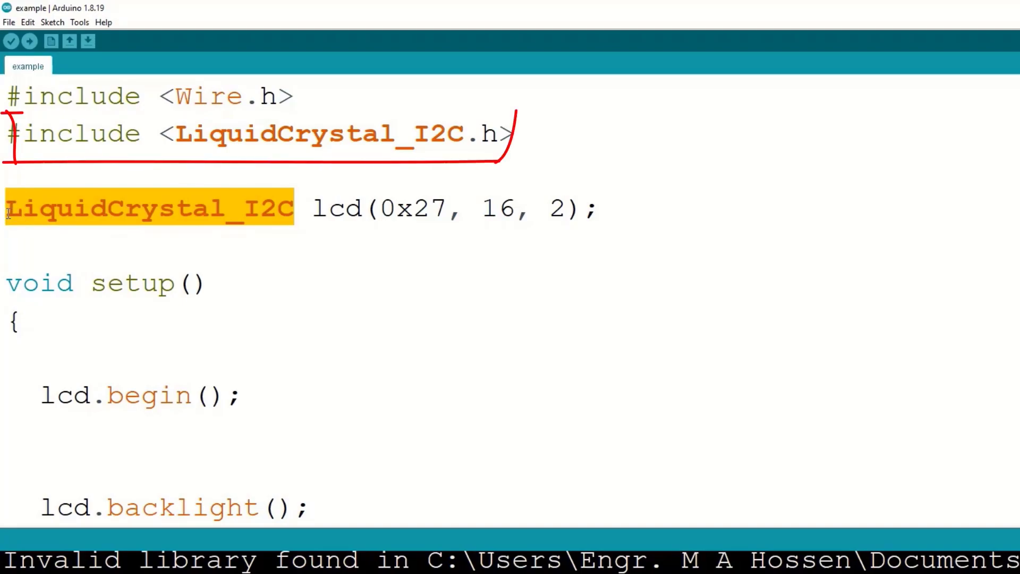
left_click(293, 210)
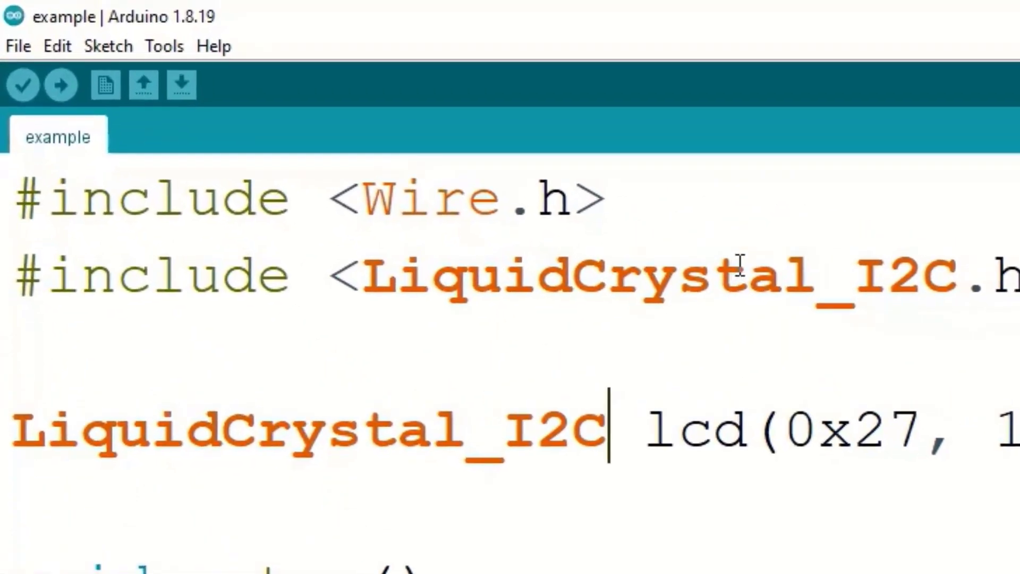
Step: Look for LiquidCrystal I2C among the libraries' example sketches and leave the list without opening one
left_click(5, 22)
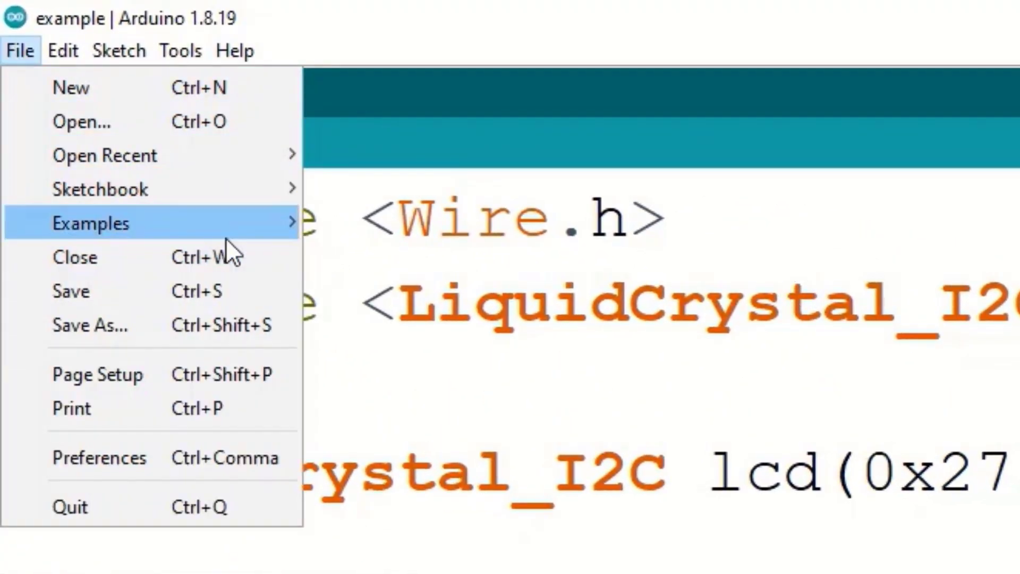
mouse_move(256, 229)
scroll(446, 387, "down", 10)
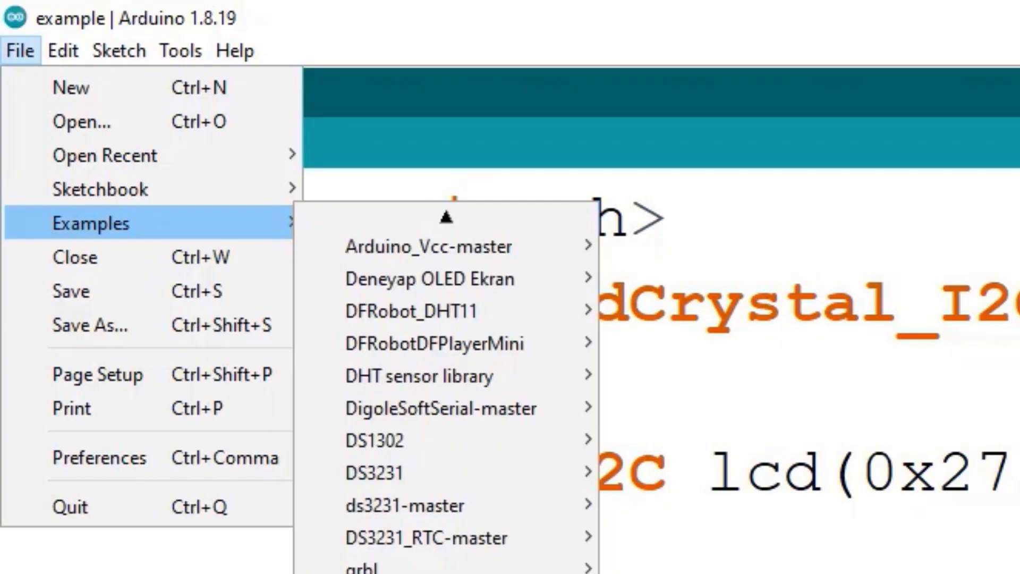
mouse_move(404, 480)
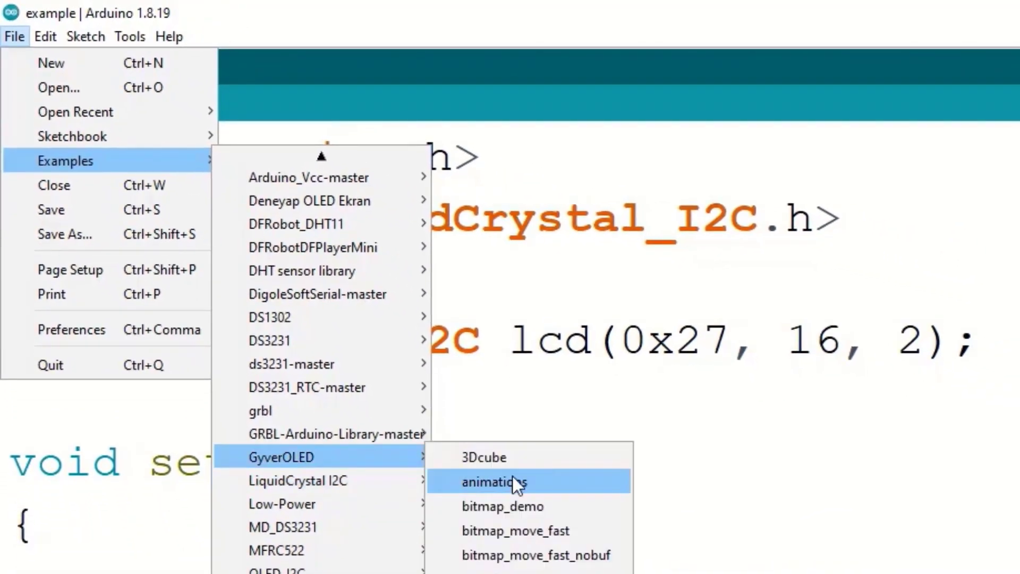
left_click(648, 413)
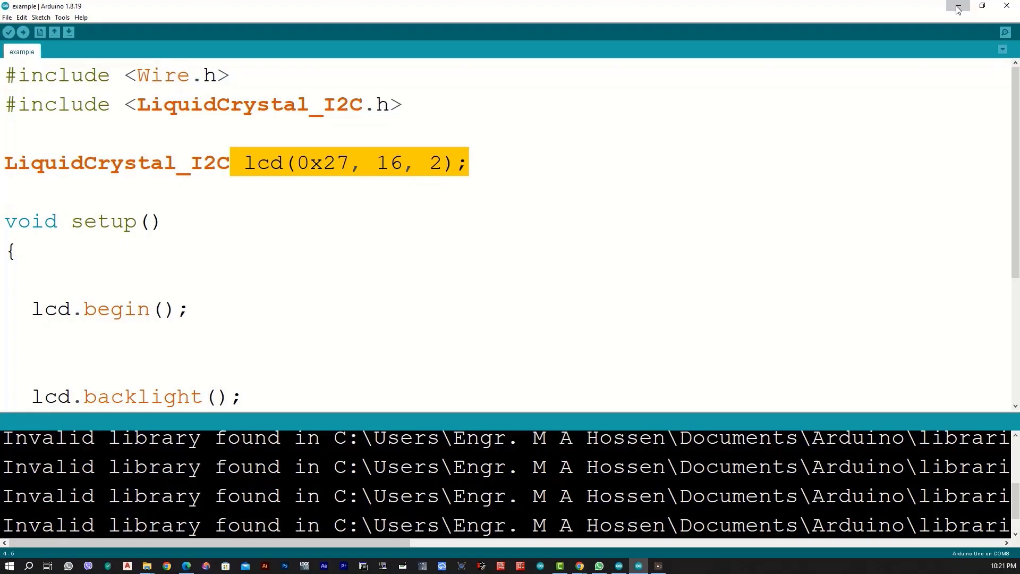
Step: Minimize the Arduino IDE and locate the LiquidCrystal_I2C folder in the Arduino libraries folder under Documents
left_click(957, 9)
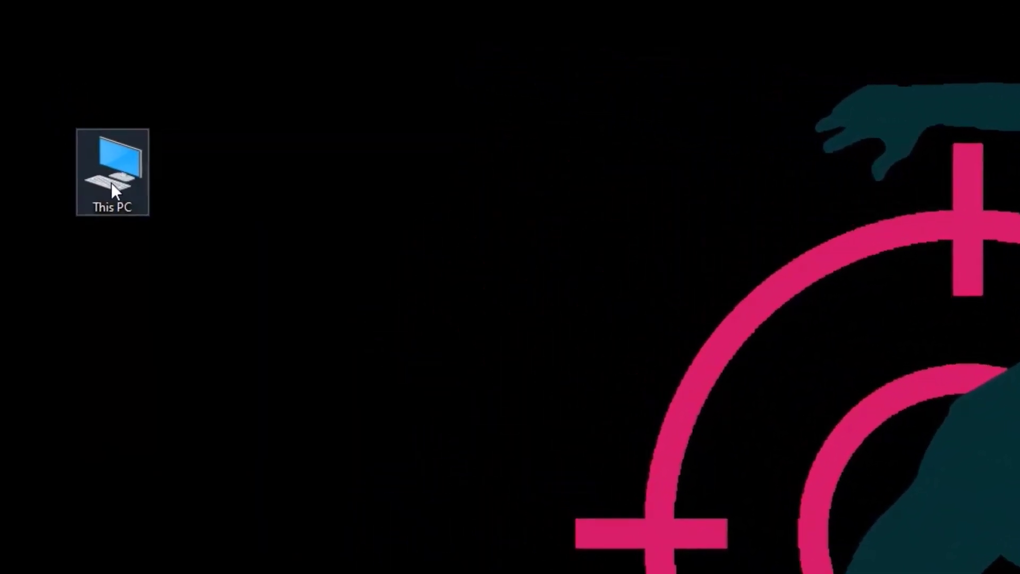
double_click(127, 158)
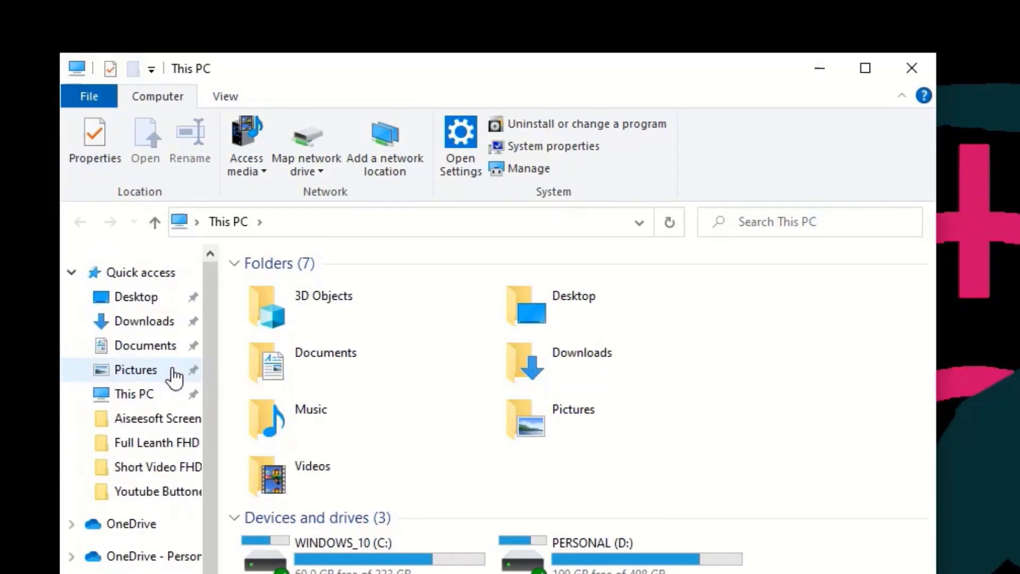
left_click(146, 350)
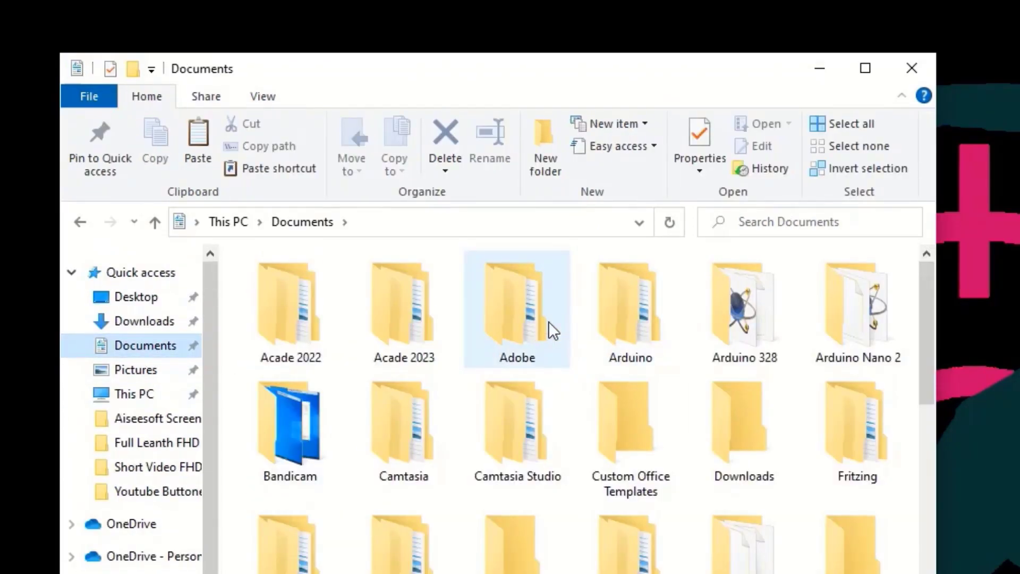
double_click(621, 317)
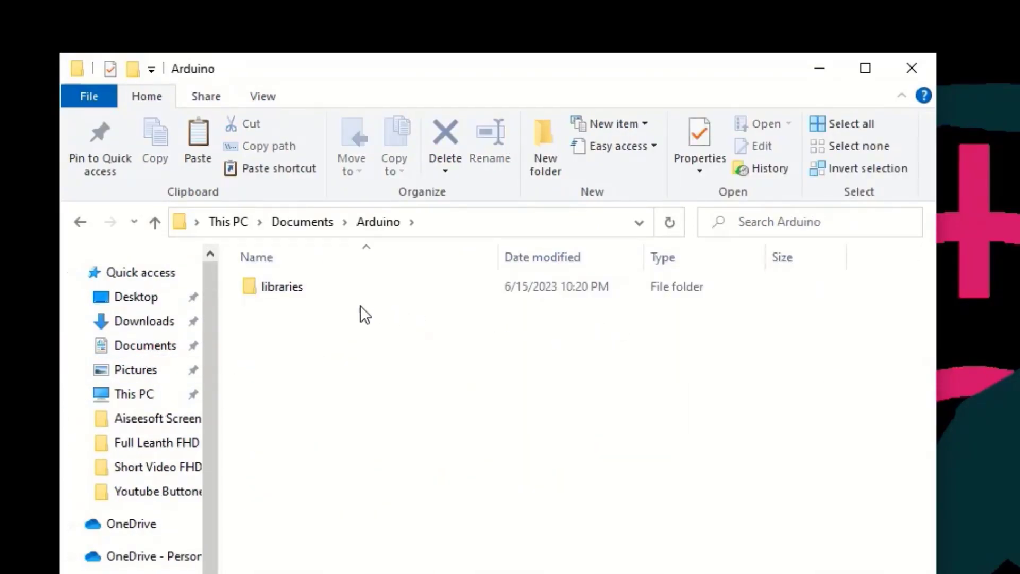
double_click(316, 286)
left_click(317, 286)
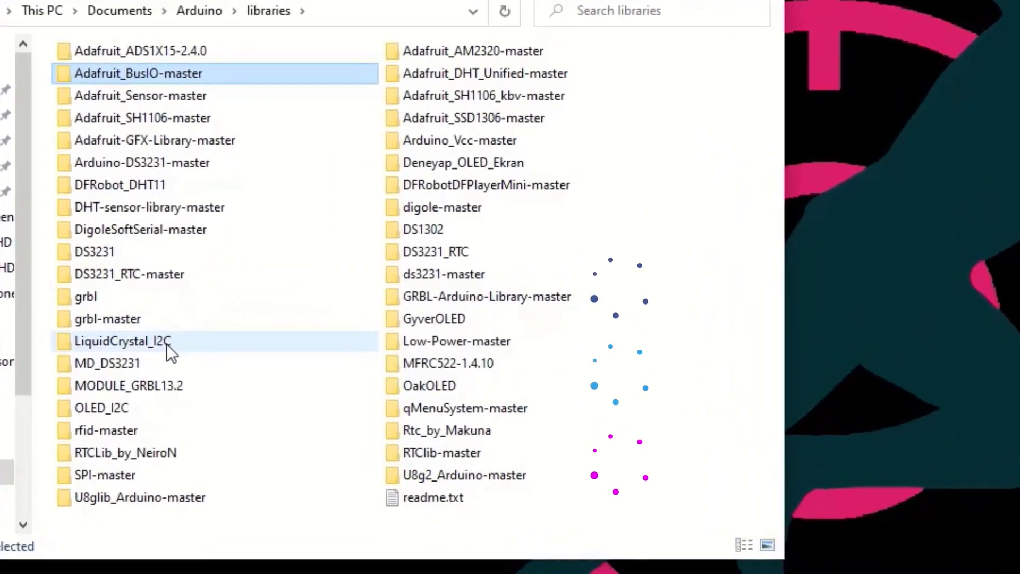
left_click(262, 408)
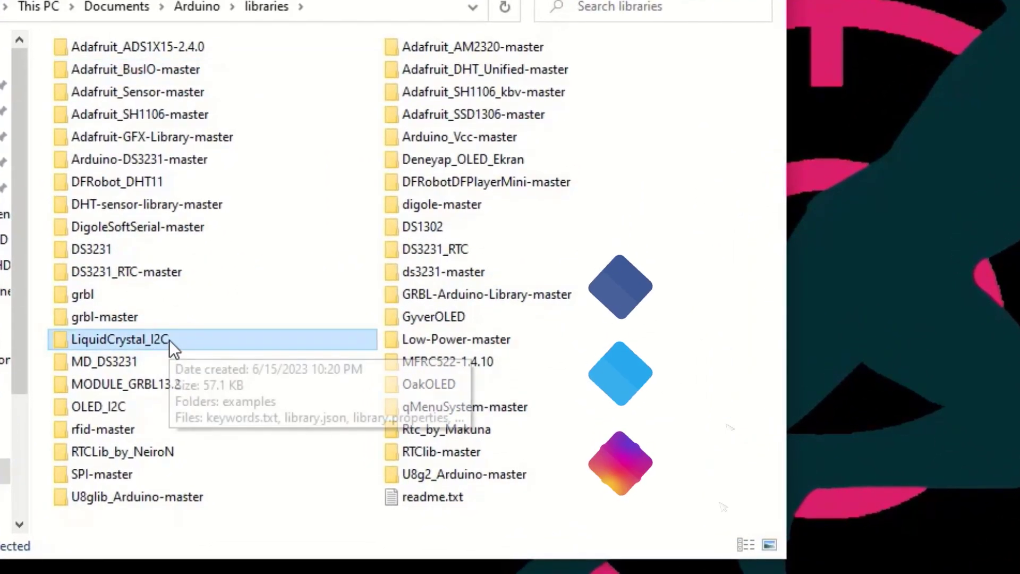
Step: View the contents of the LiquidCrystal_I2C folder, delete that folder from the Arduino libraries folder and close File Explorer
double_click(169, 340)
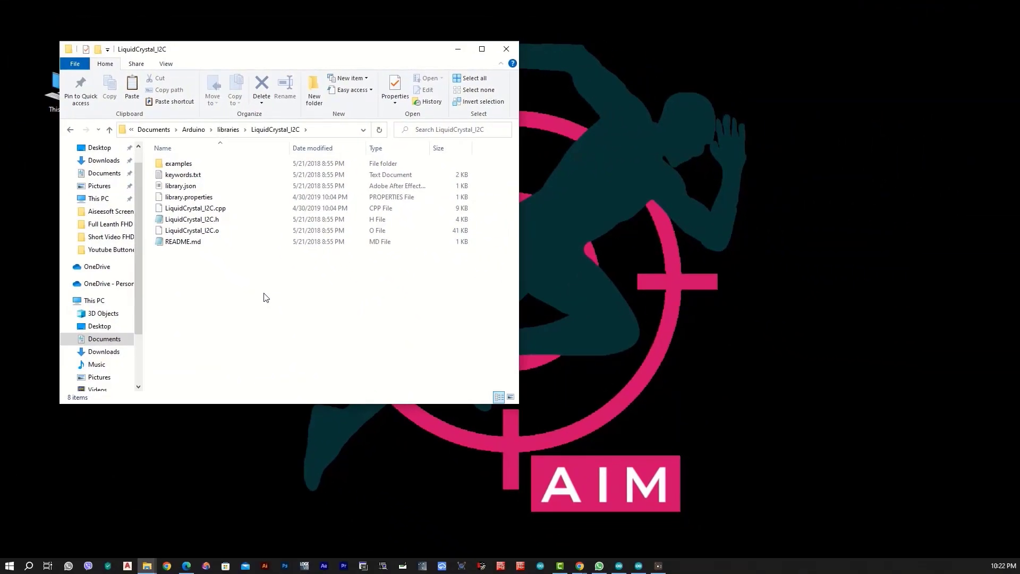
left_click(70, 129)
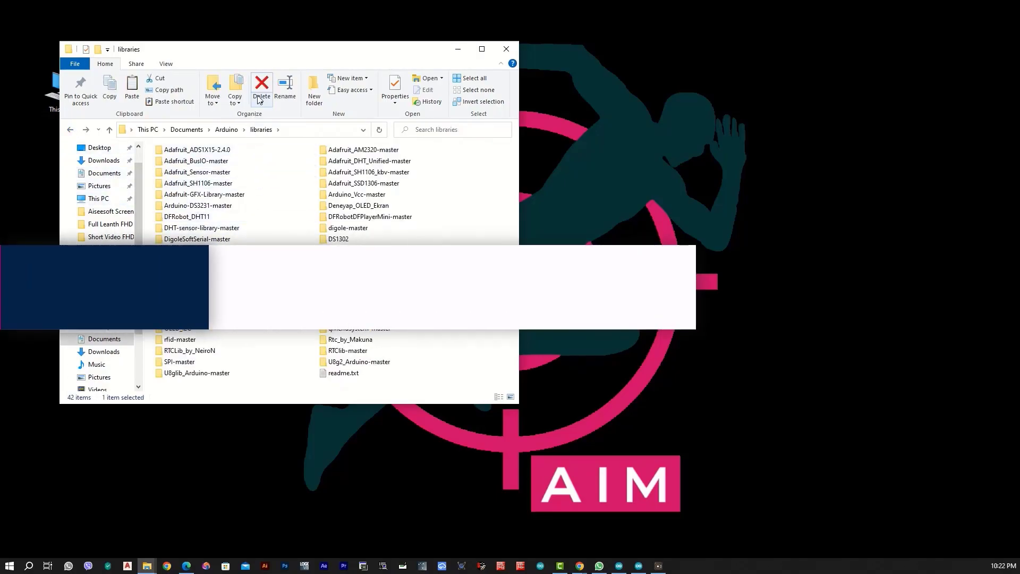
left_click(263, 87)
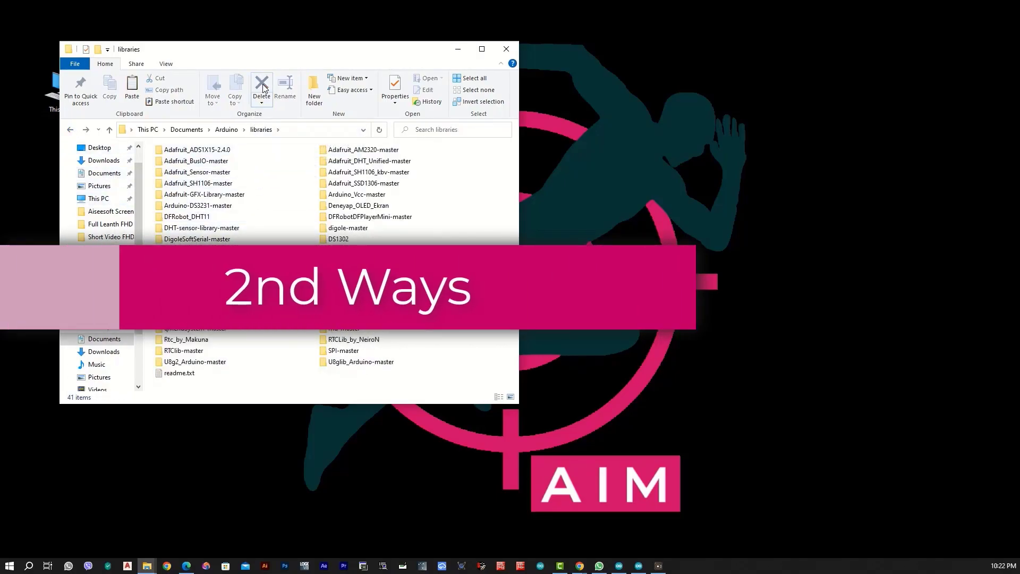
left_click(509, 48)
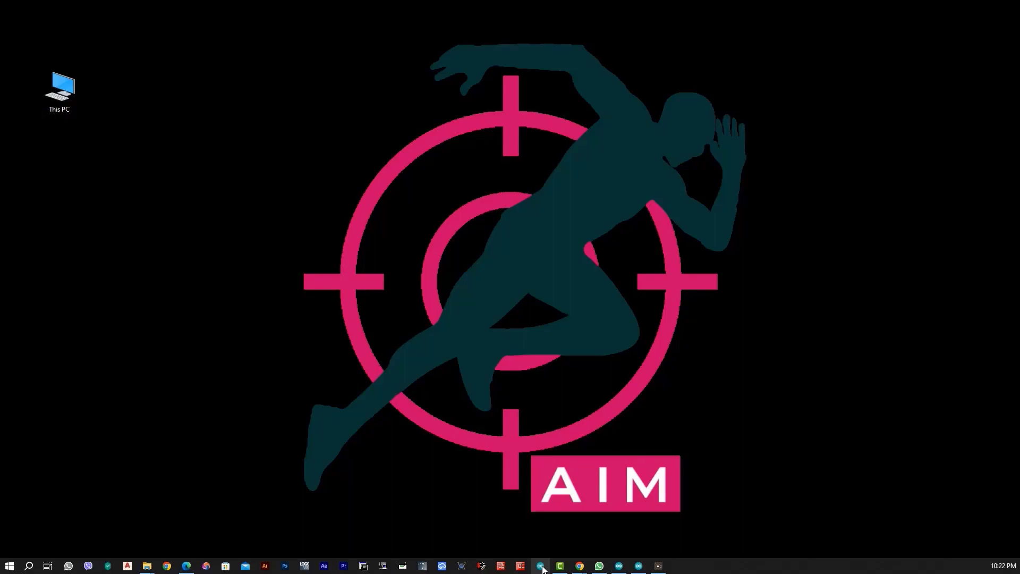
Step: Return to the Arduino IDE and check the highlighting of LiquidCrystal_I2C in the sketch's include line
left_click(540, 566)
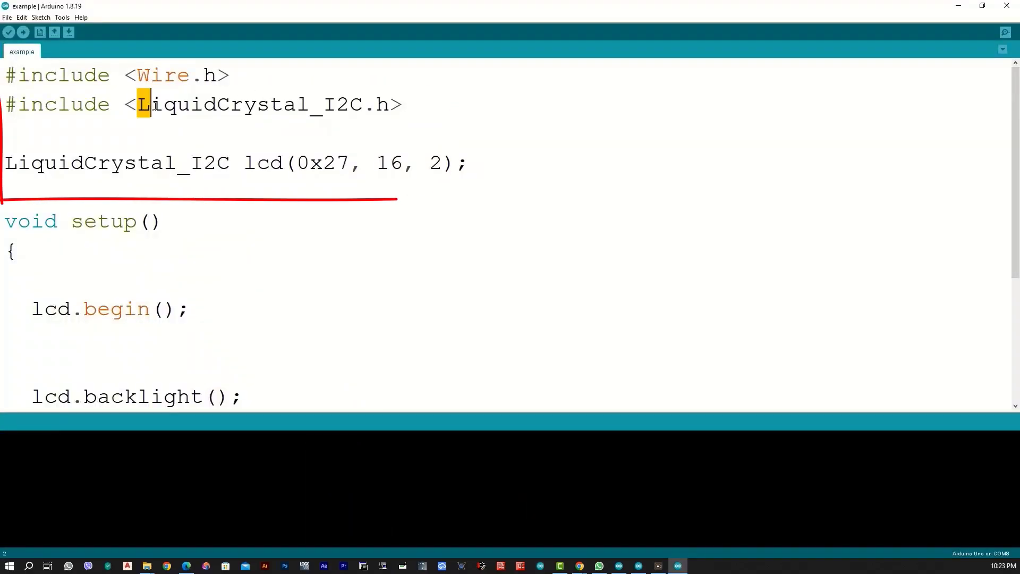
mouse_move(154, 105)
left_mouse_down()
mouse_move(401, 105)
mouse_move(363, 109)
left_mouse_up()
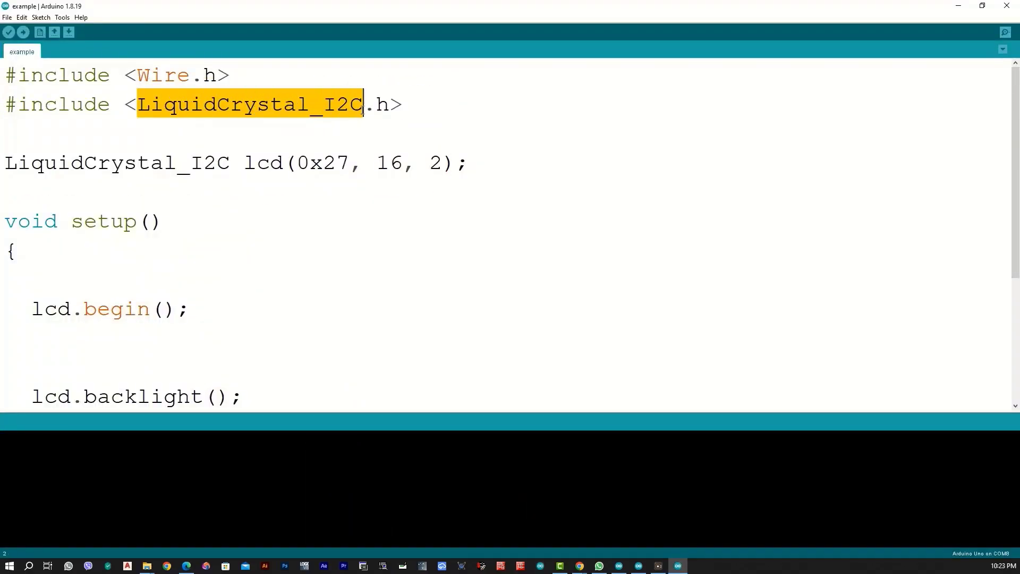
left_click(401, 104)
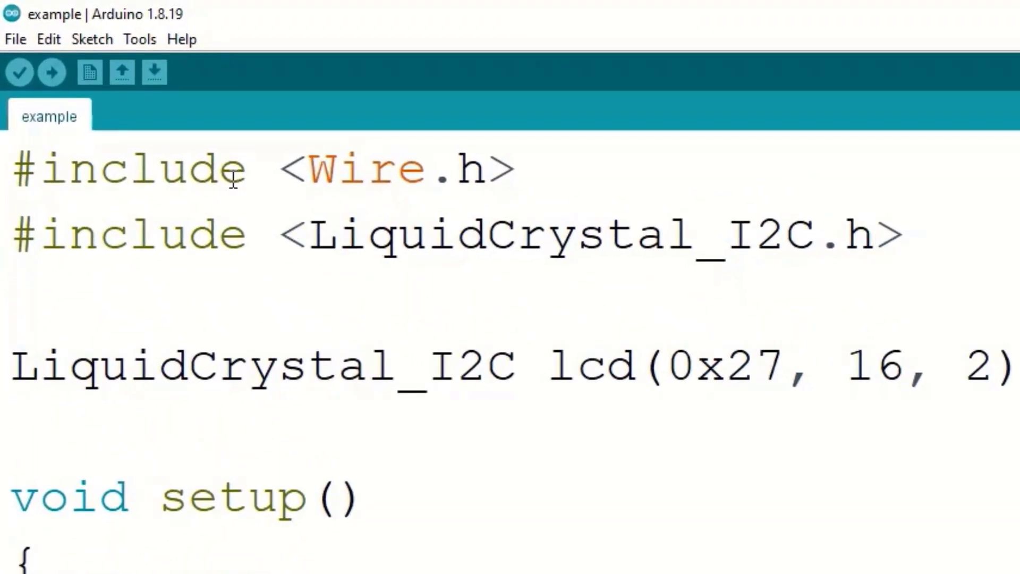
left_click(75, 40)
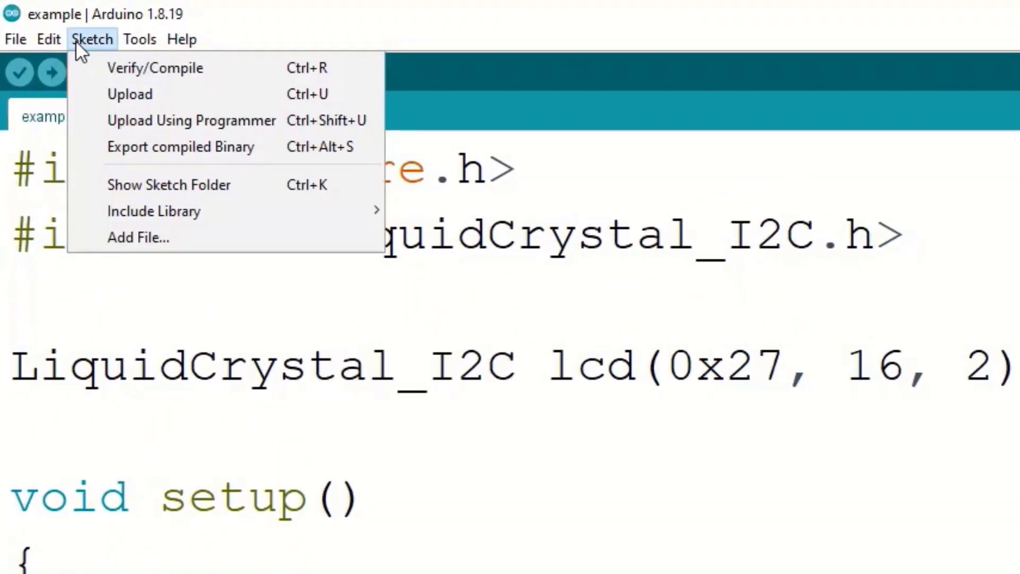
mouse_move(245, 212)
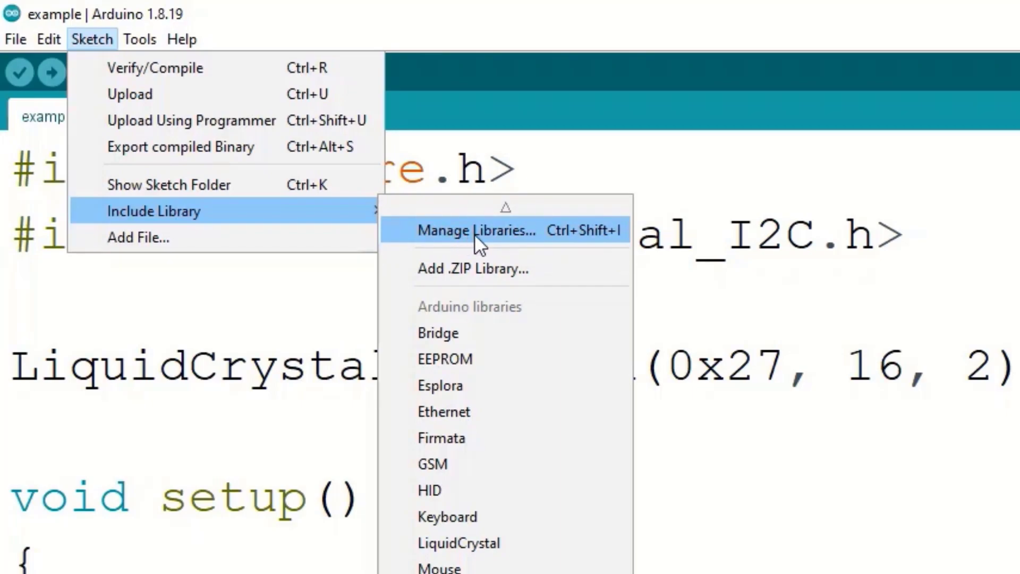
left_click(491, 275)
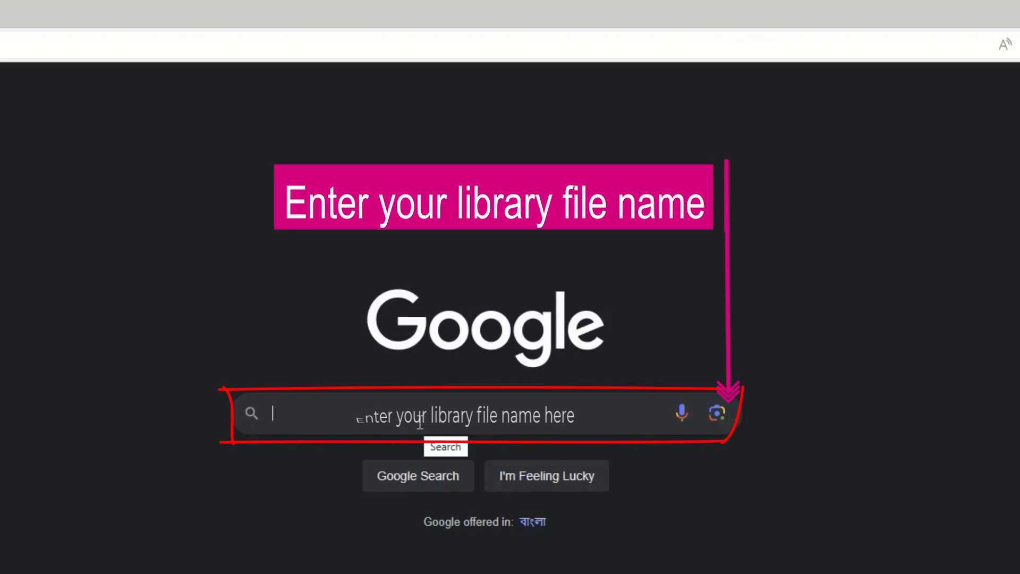
Step: Search Google in the web browser for "liquidcrystal i2c github"
left_click(420, 421)
type("i2c")
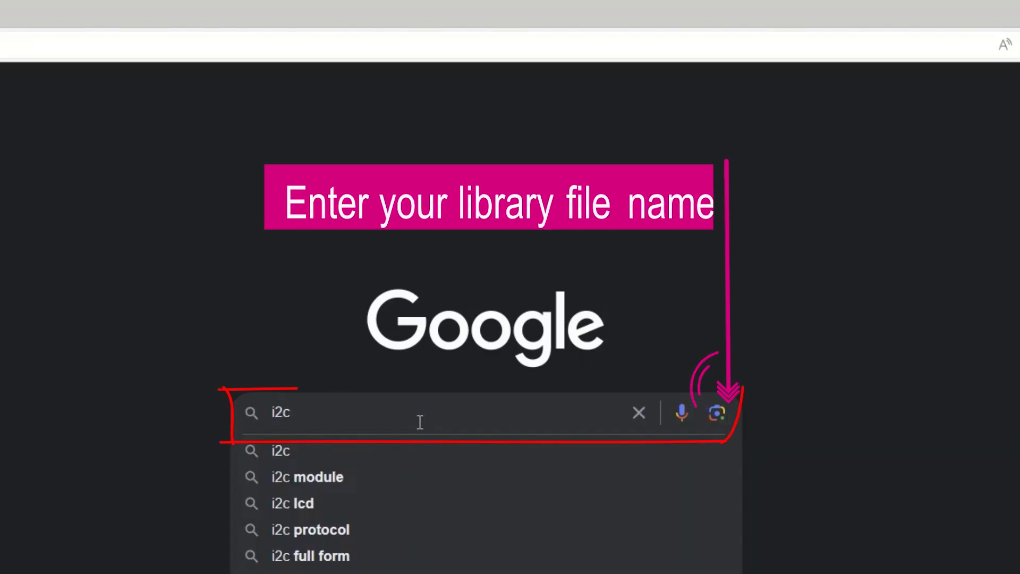
type("liquidcrystal")
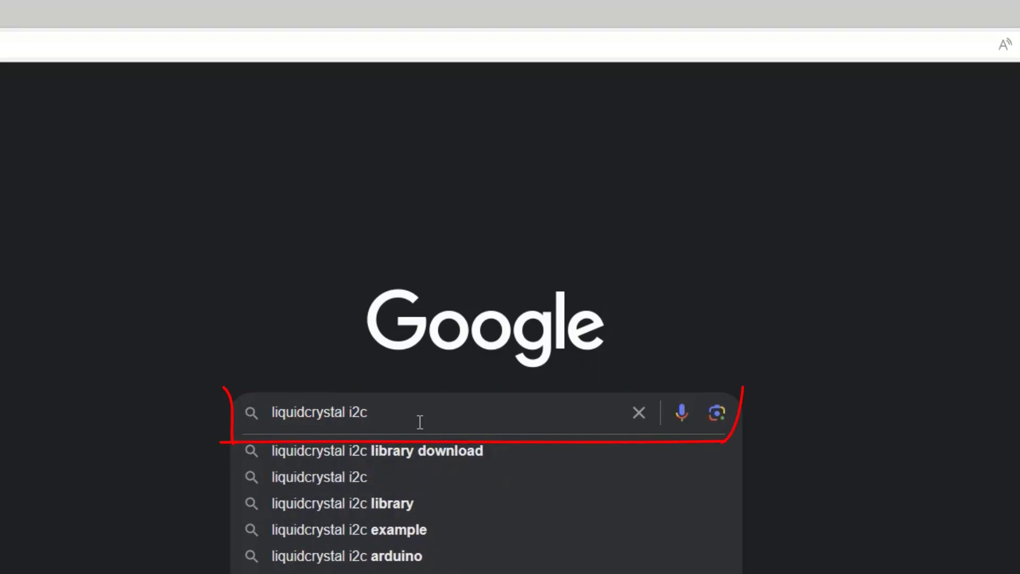
key("Down")
key("Up")
type("github")
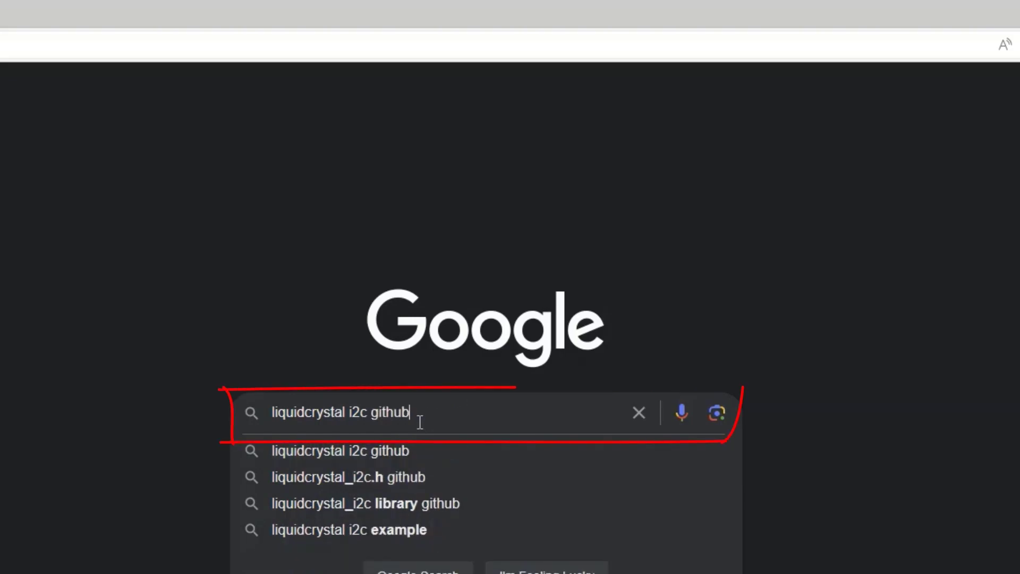
key("Return")
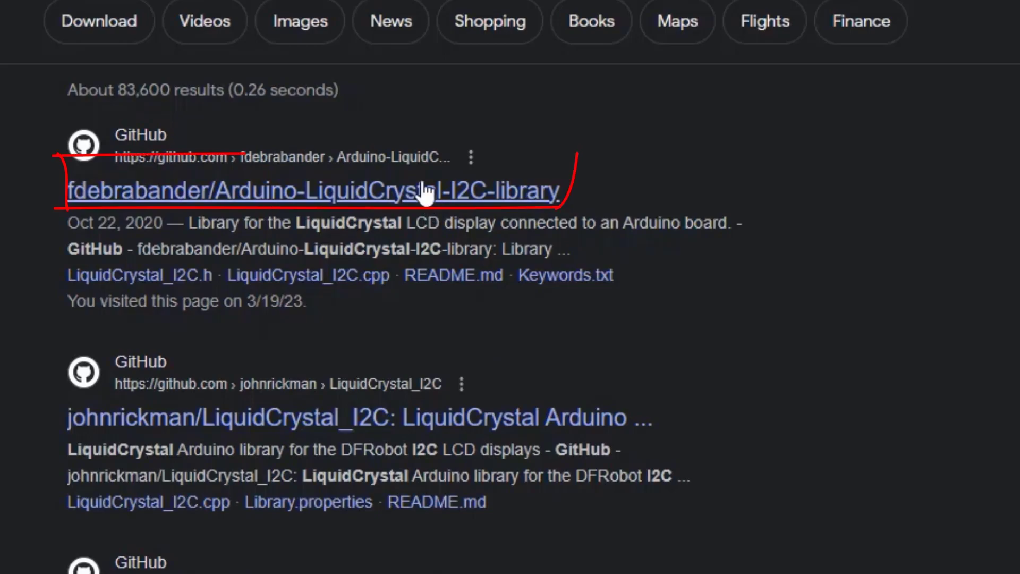
Step: Open the Arduino-LiquidCrystal-I2C-library repository on GitHub from the search results and download it as a ZIP
left_click(425, 194)
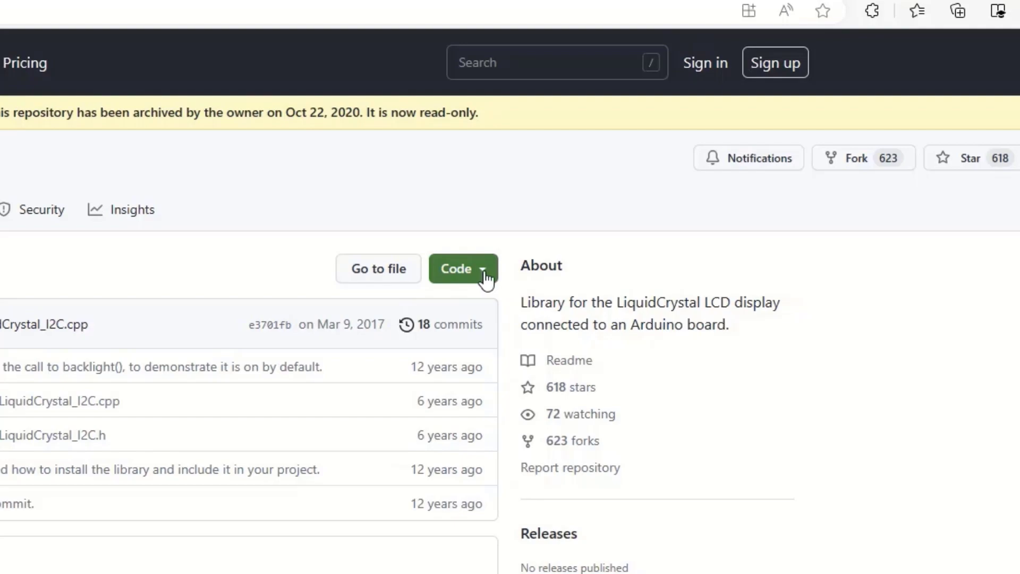
left_click(485, 276)
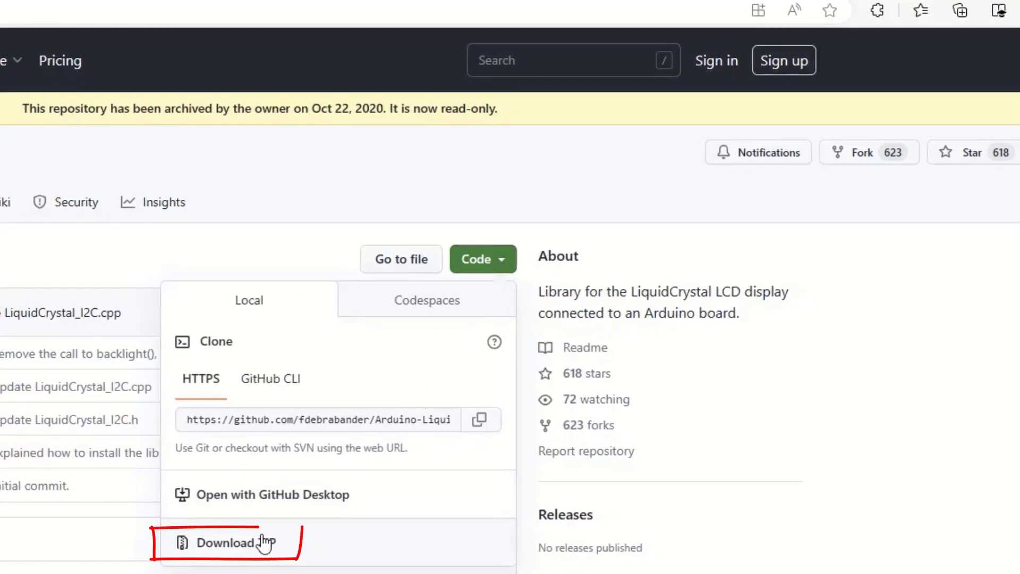
left_click(264, 542)
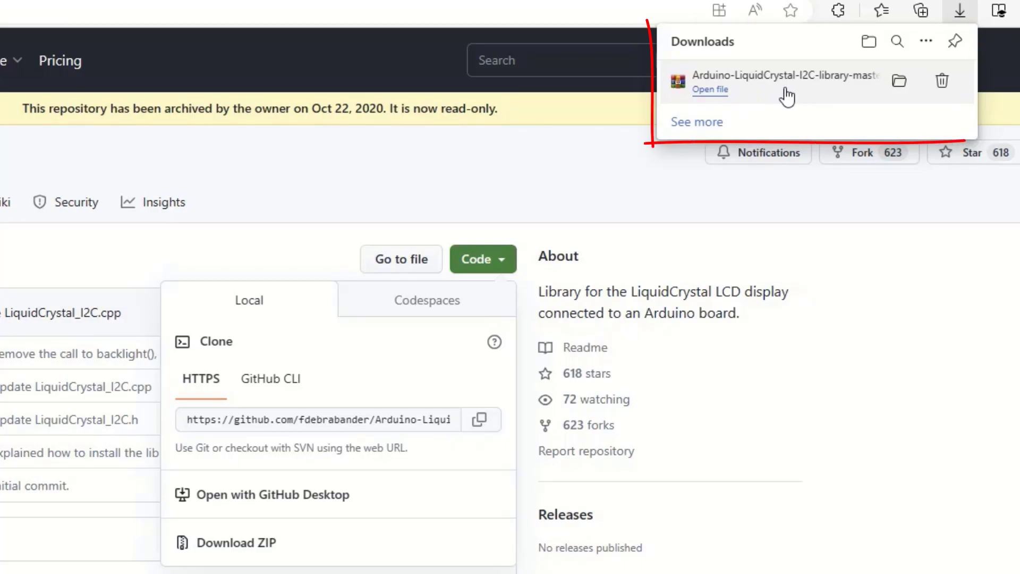
Step: Locate the downloaded Arduino-LiquidCrystal-I2C-library-master (1).zip in the Downloads folder and leave the folder window
left_click(899, 81)
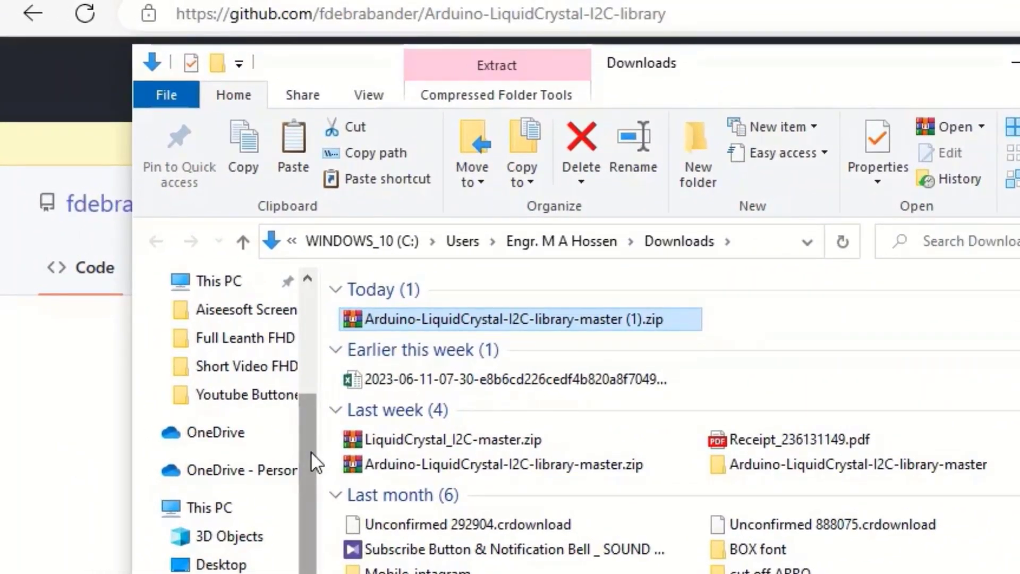
left_click_drag(311, 451, 285, 300)
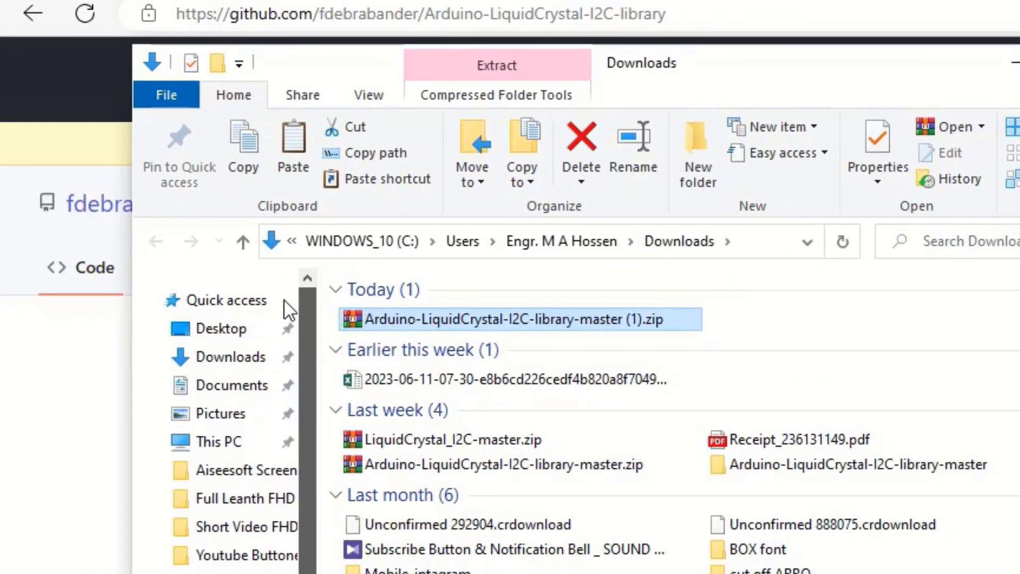
left_click(231, 360)
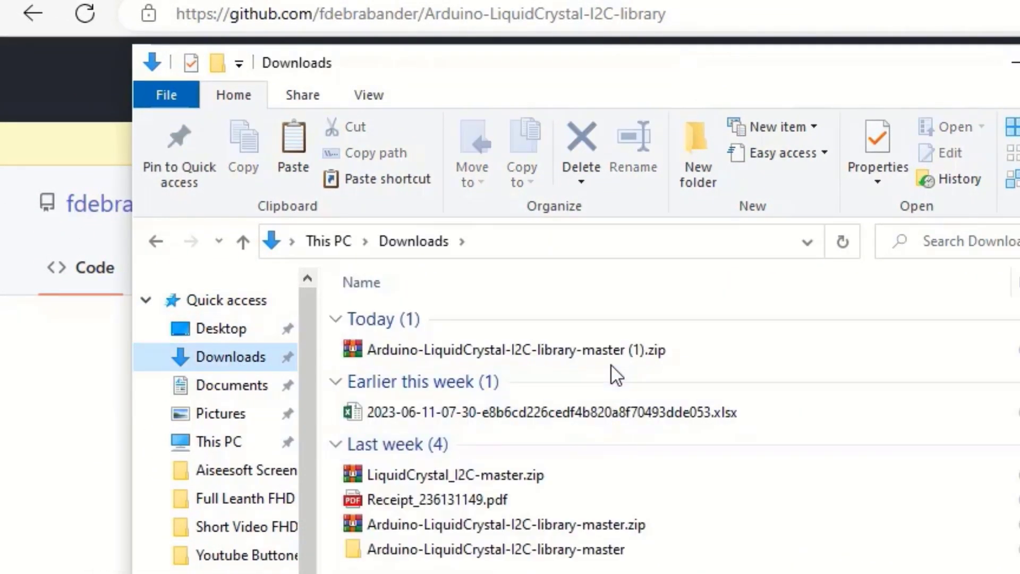
left_click(620, 348)
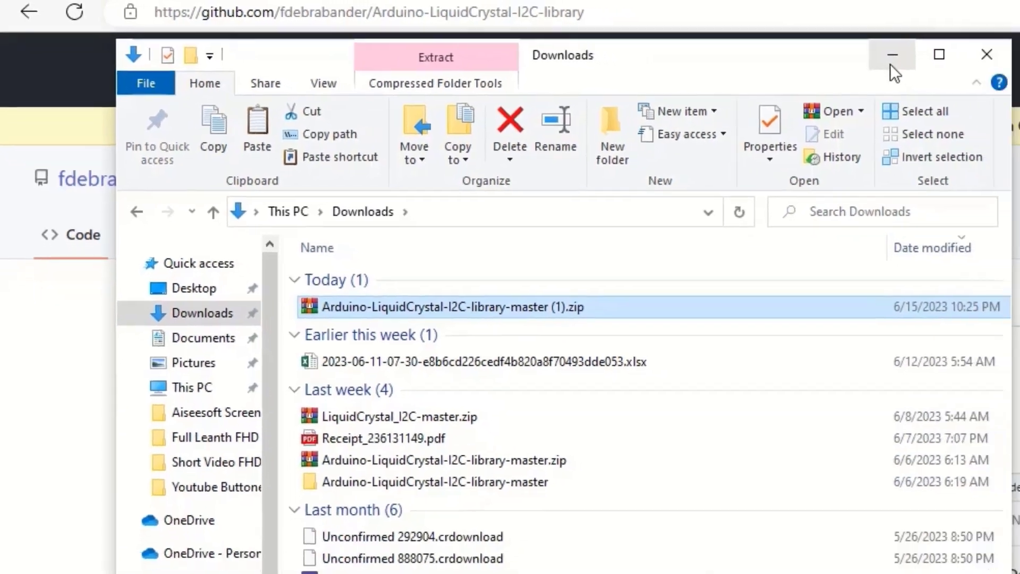
left_click(1012, 62)
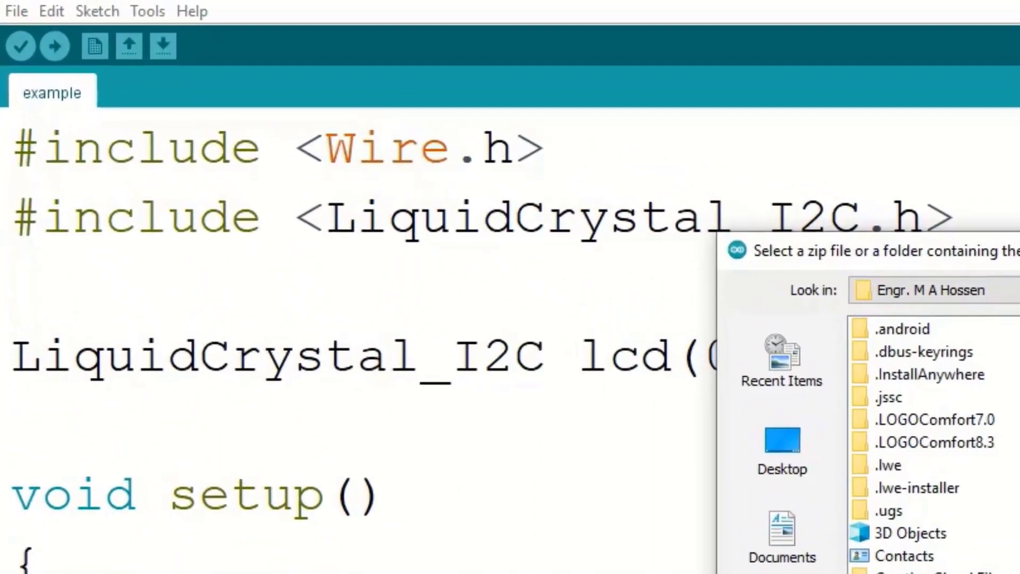
Step: Add LiquidCrystal_I2C-master.zip from the Downloads folder to the Arduino IDE as a ZIP library
key("Escape")
left_click(109, 12)
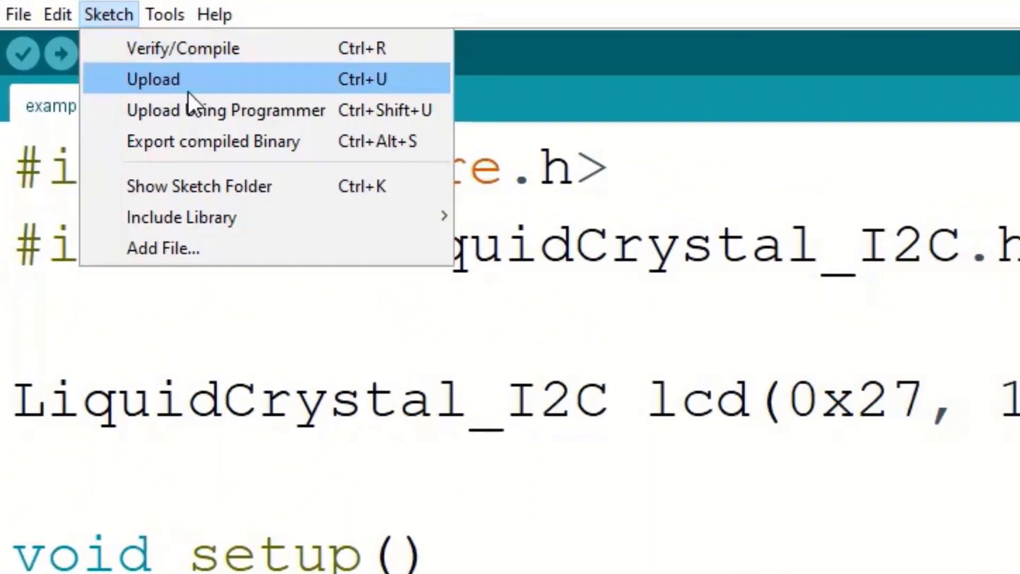
mouse_move(383, 232)
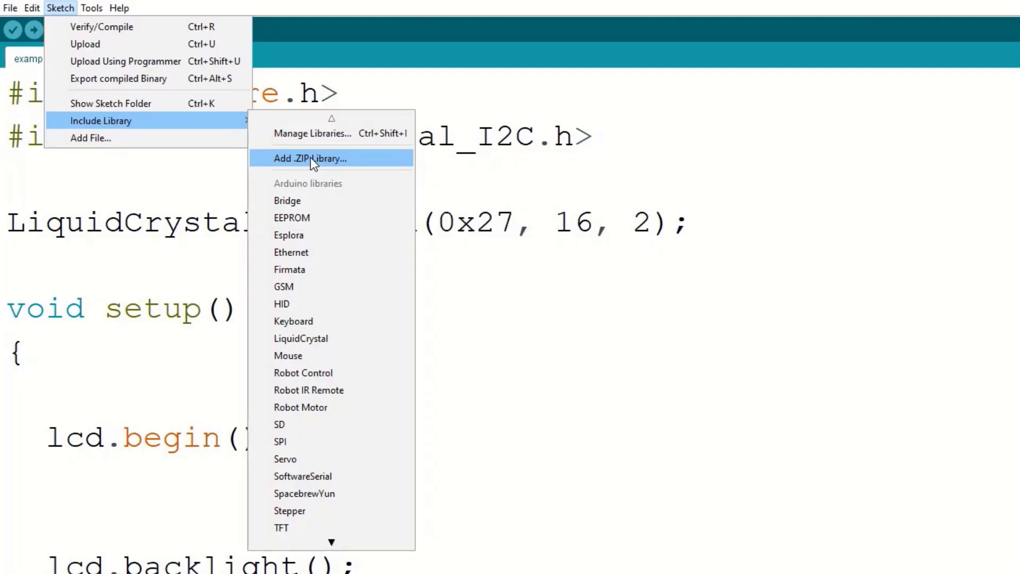
left_click(310, 157)
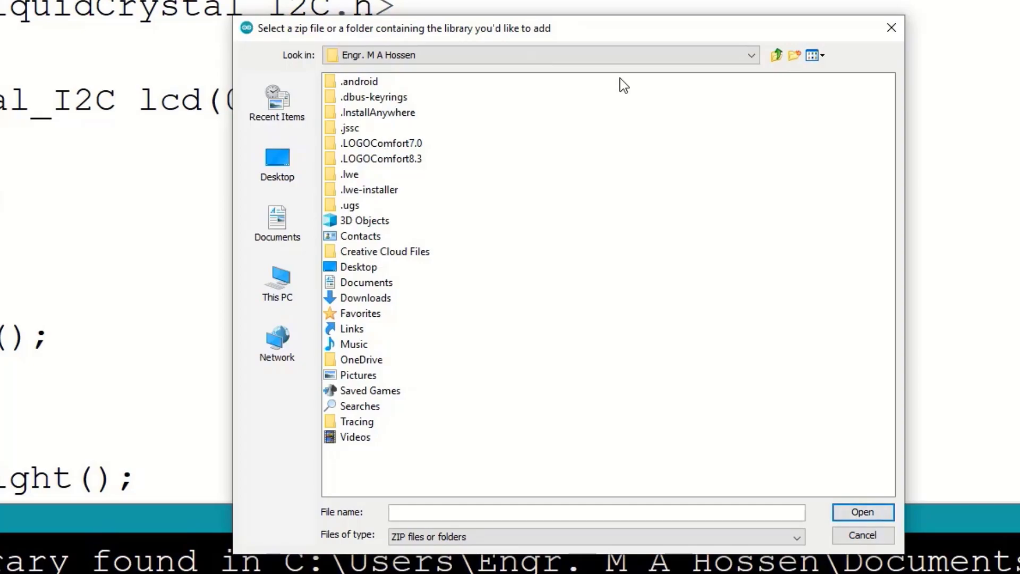
left_click(678, 55)
scroll(597, 111, "up", 5)
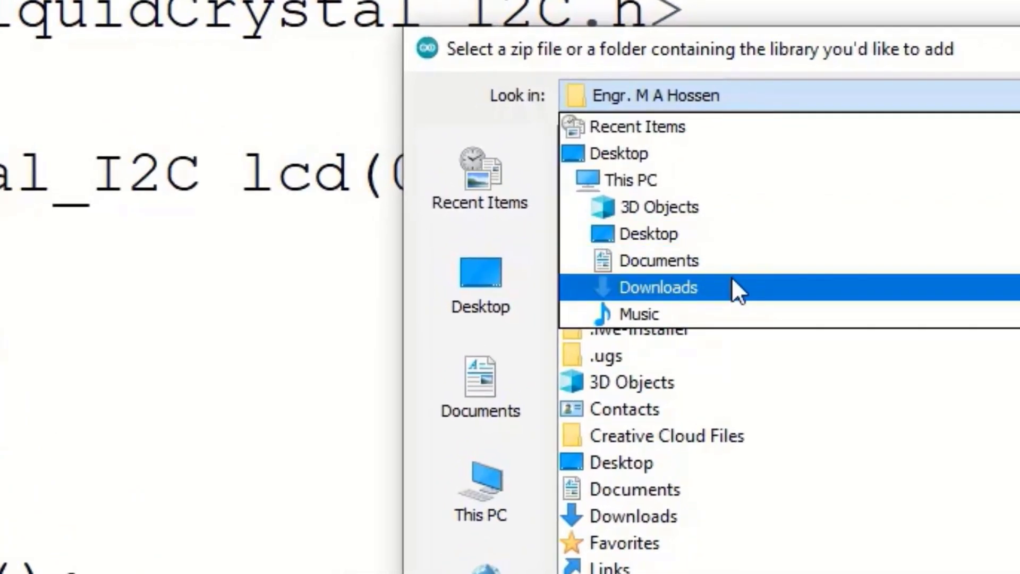
left_click(487, 190)
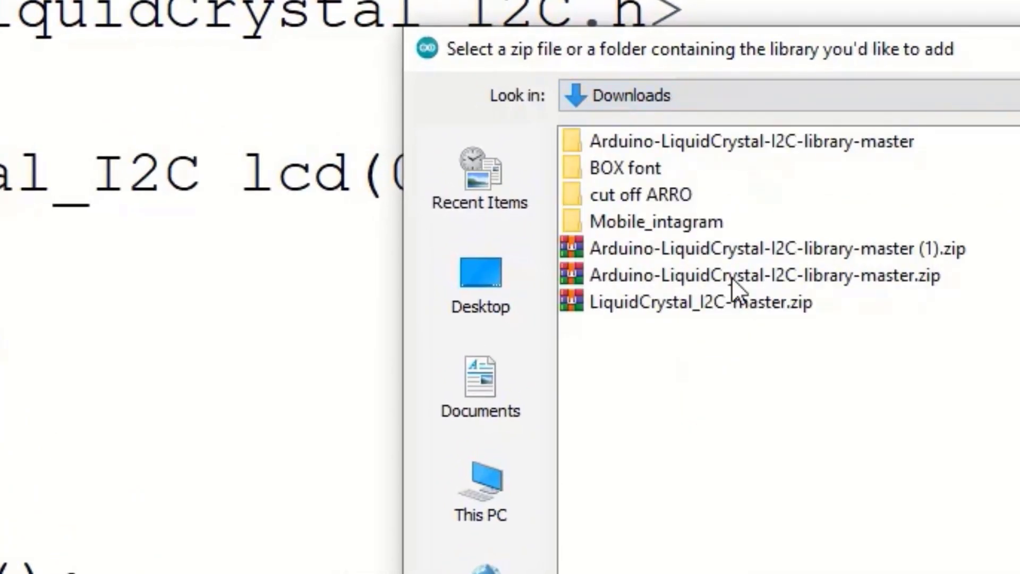
left_click(672, 301)
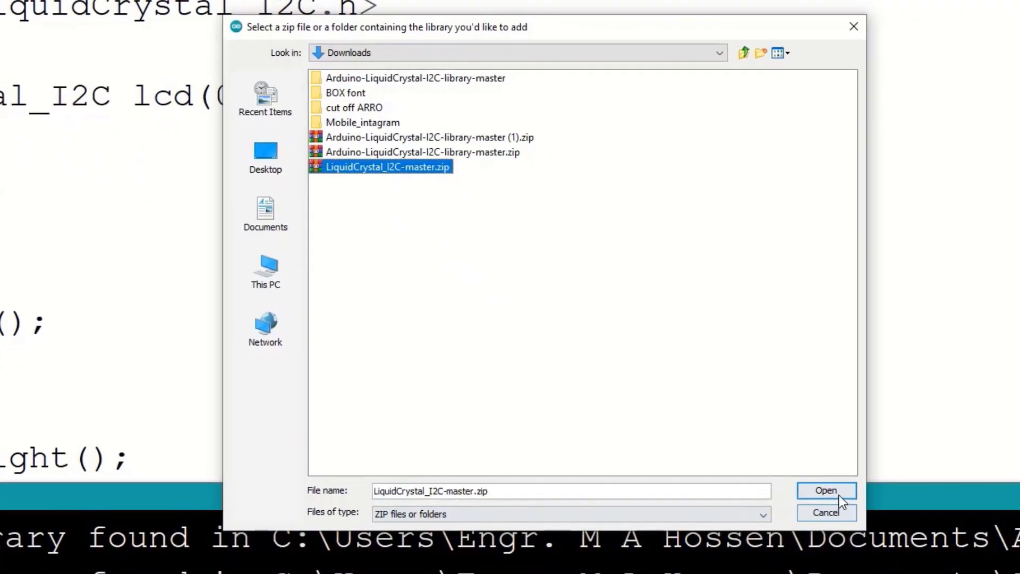
left_click(839, 494)
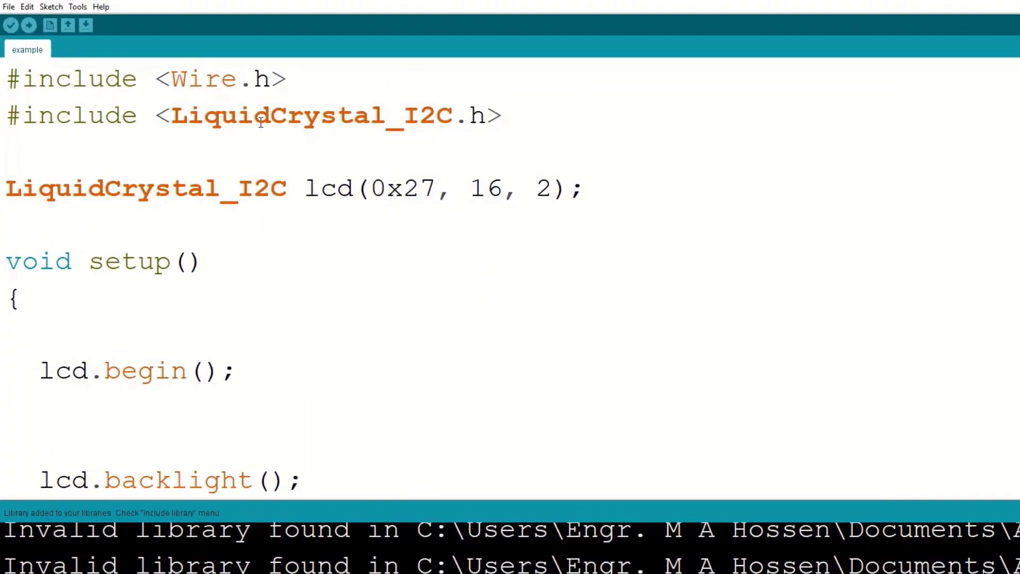
Step: Check the highlighting of LiquidCrystal_I2C in the include line after adding the ZIP library
mouse_move(172, 115)
left_mouse_down()
mouse_move(499, 117)
mouse_move(461, 125)
mouse_move(446, 116)
mouse_move(179, 116)
left_mouse_up()
left_click(519, 120)
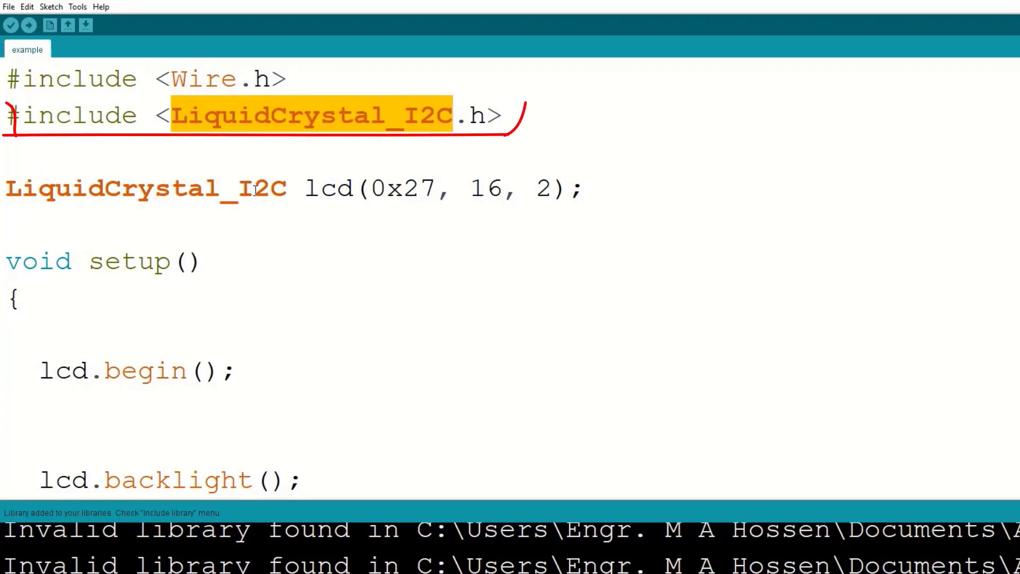
left_click(348, 165)
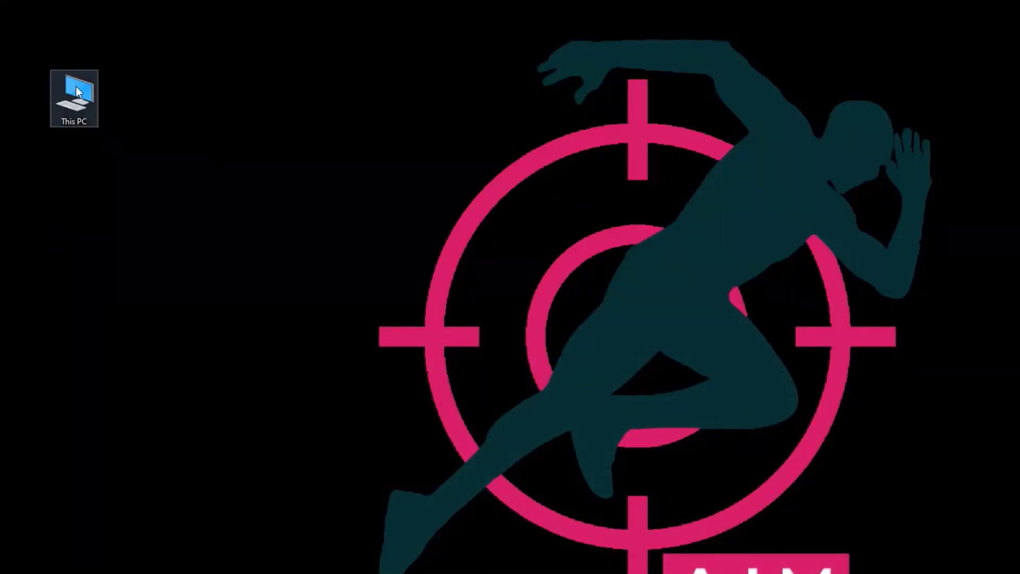
Step: Extract Arduino-LiquidCrystal-I2C-library-master.zip from the Downloads folder into an Arduino-LiquidCrystal-I2C-library-master folder there
double_click(76, 88)
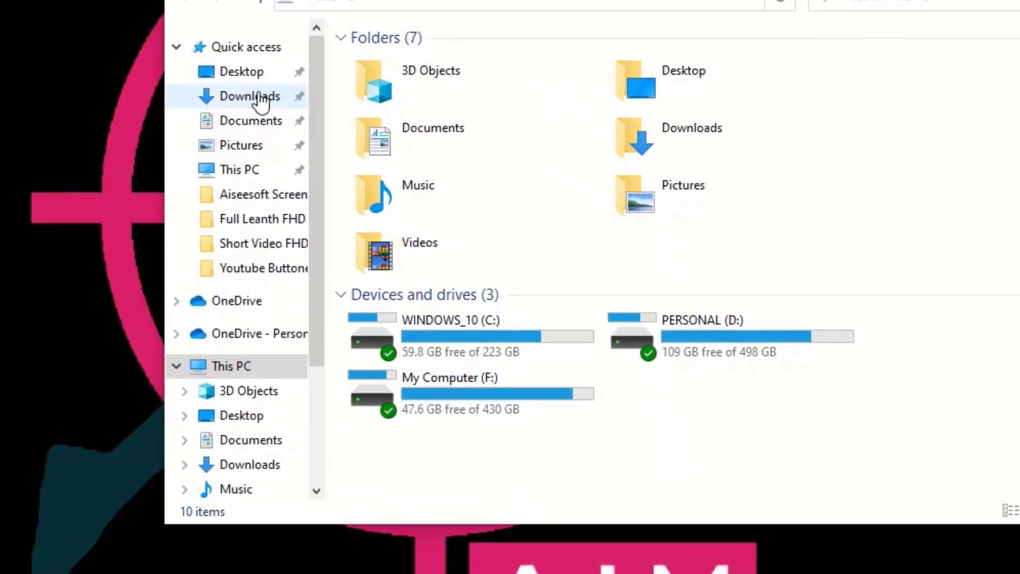
left_click(260, 98)
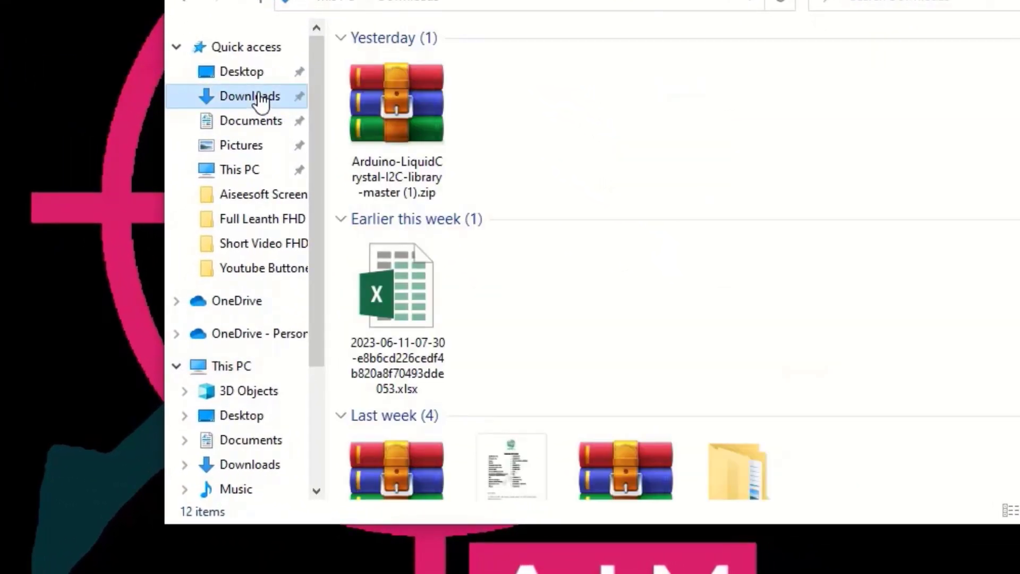
scroll(726, 277, "down", 3)
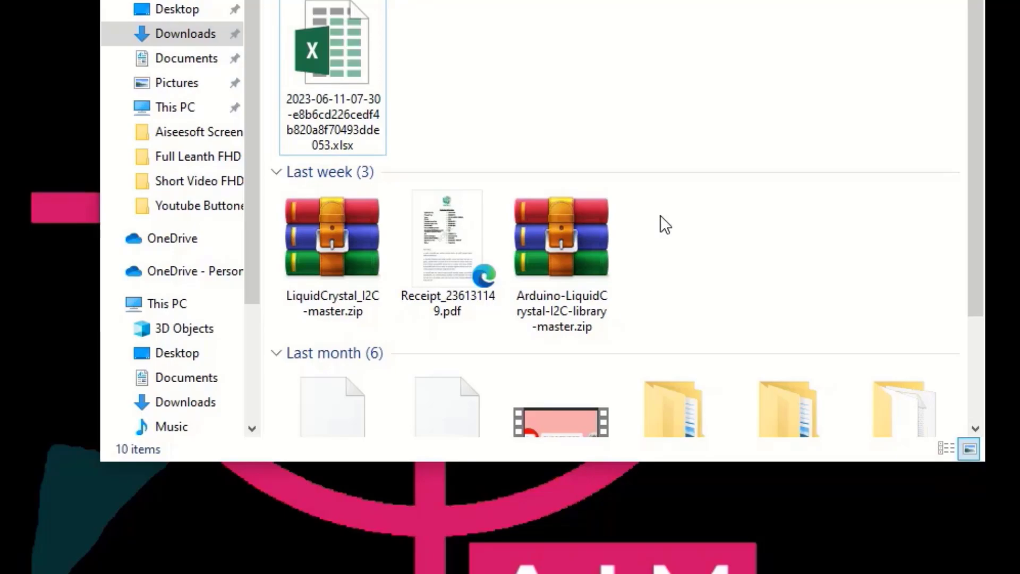
left_click(572, 235)
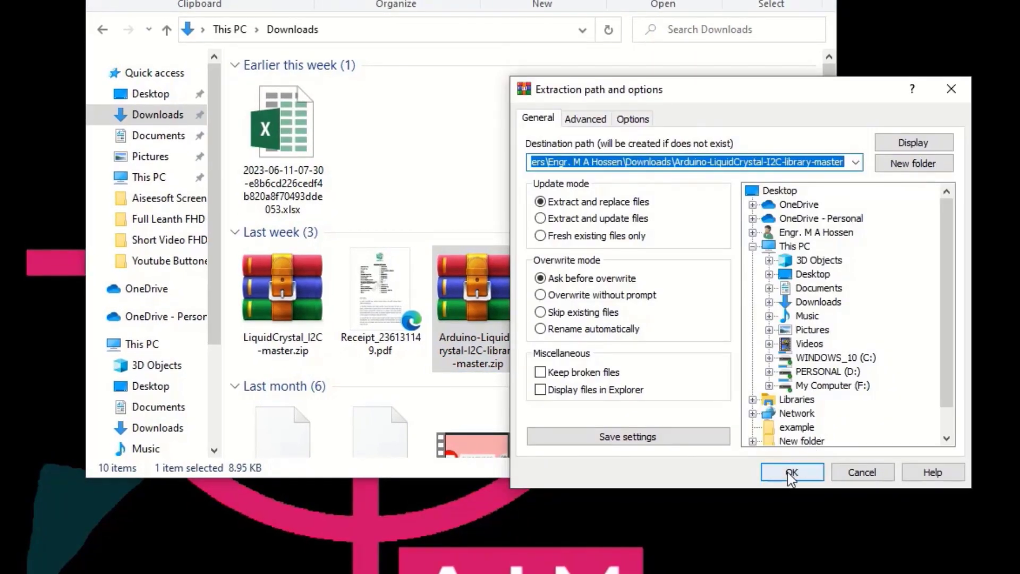
left_click(791, 472)
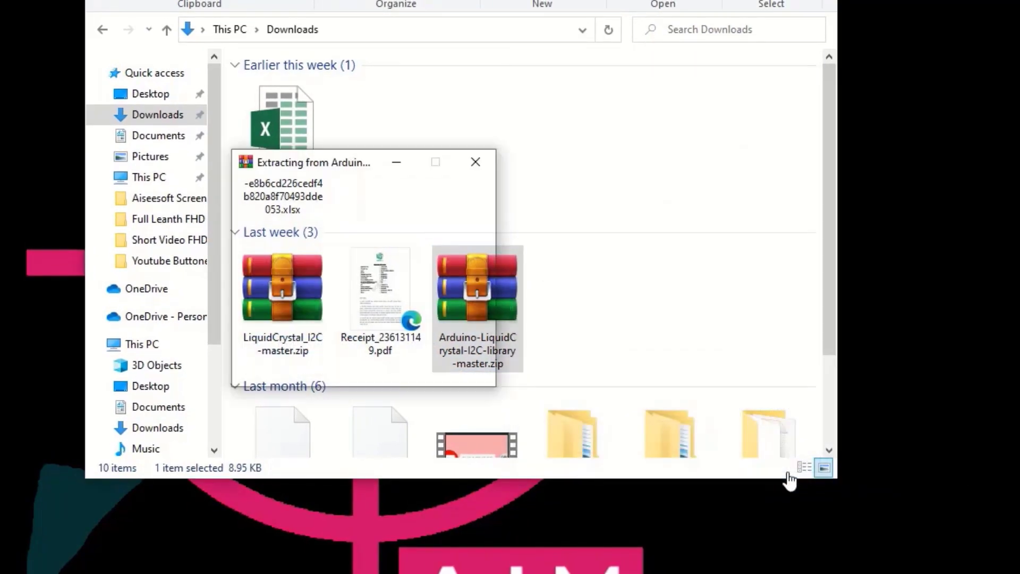
Step: Check the contents of the extracted library and copy its inner Arduino-LiquidCrystal-I2C-library-master folder
double_click(290, 153)
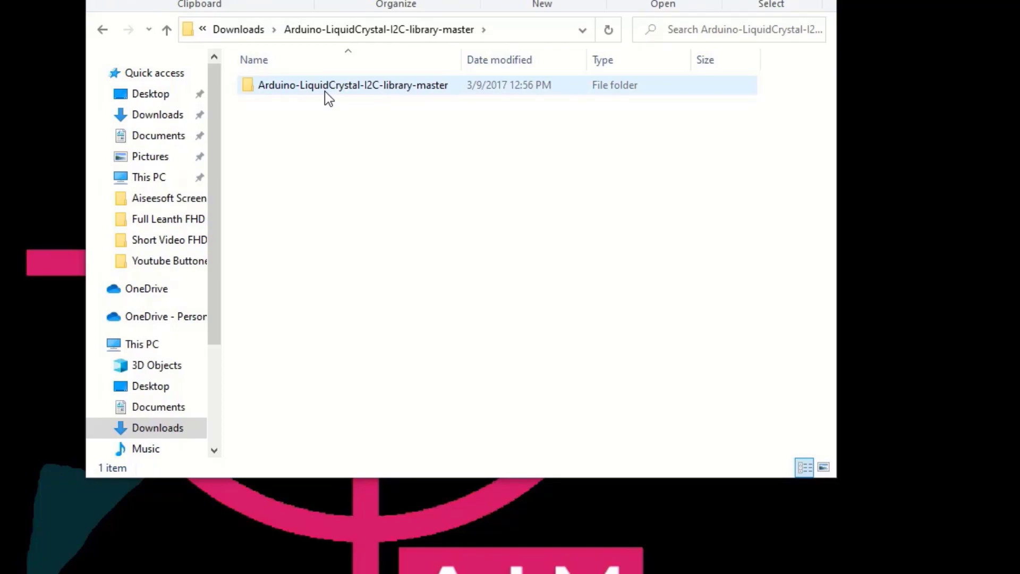
double_click(324, 92)
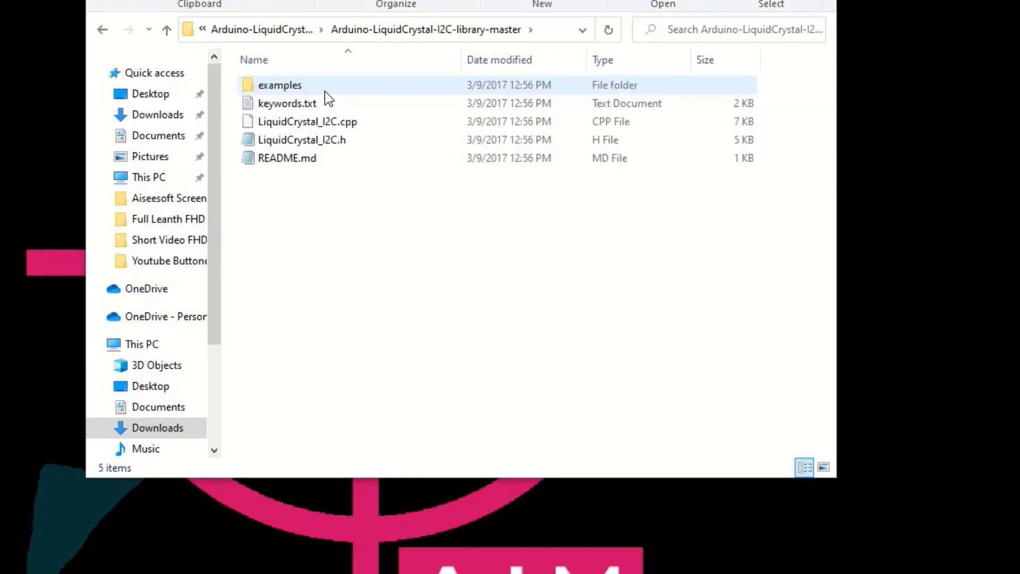
left_click(102, 30)
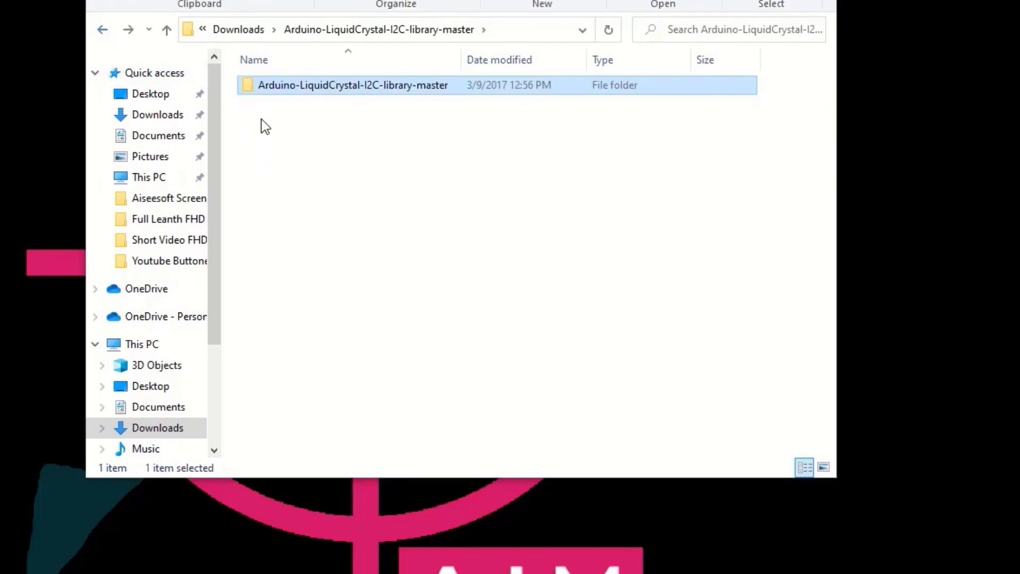
right_click(293, 89)
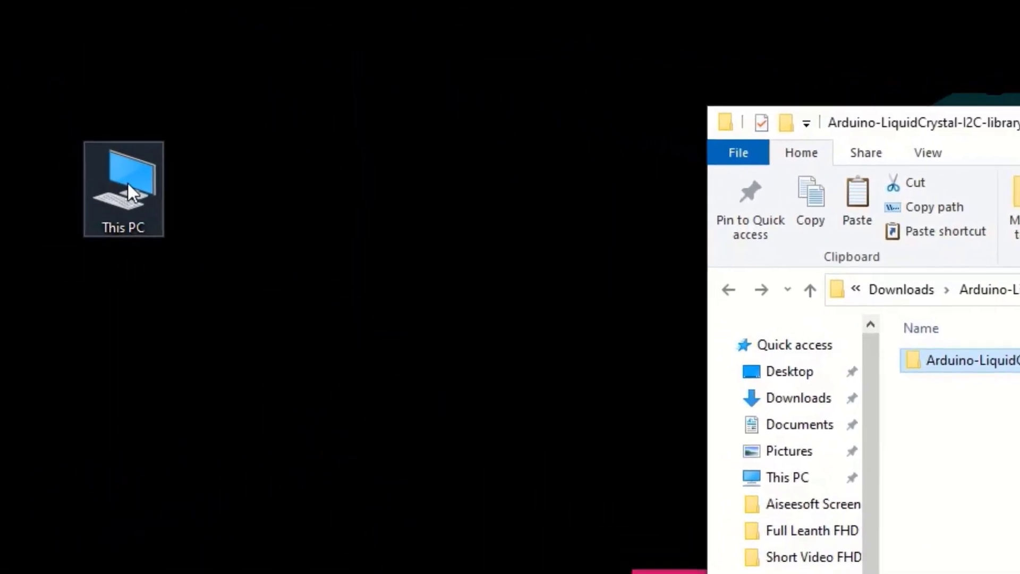
Step: Paste the copied library folder into Documents > Arduino > libraries
double_click(3, 68)
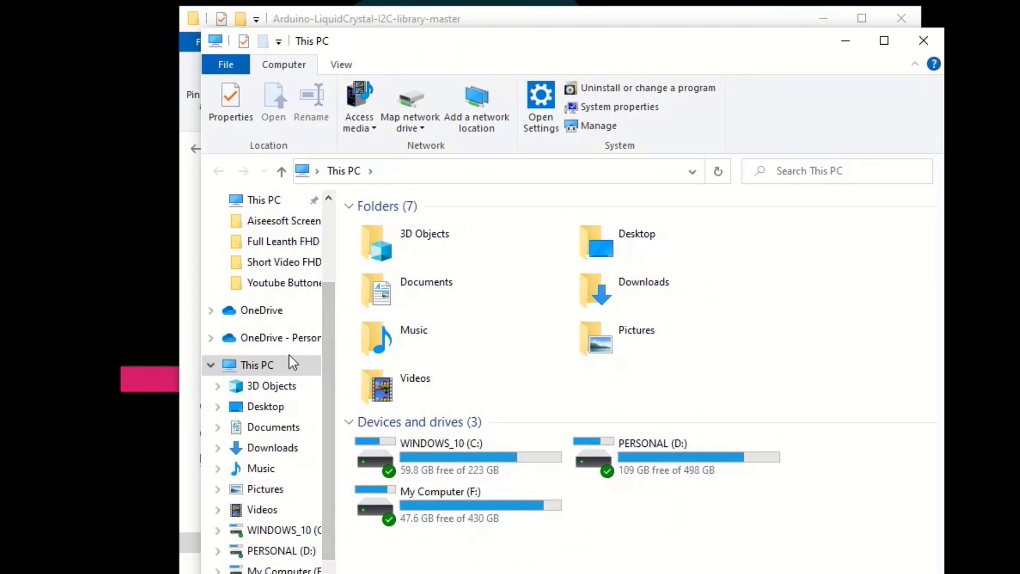
scroll(289, 359, "up", 1)
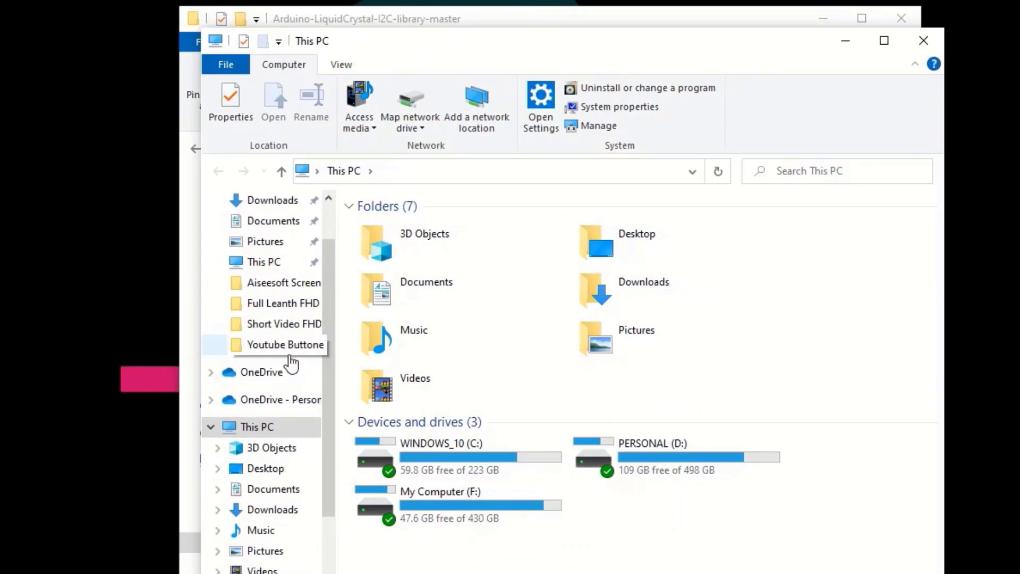
left_click(260, 221)
double_click(678, 254)
double_click(423, 222)
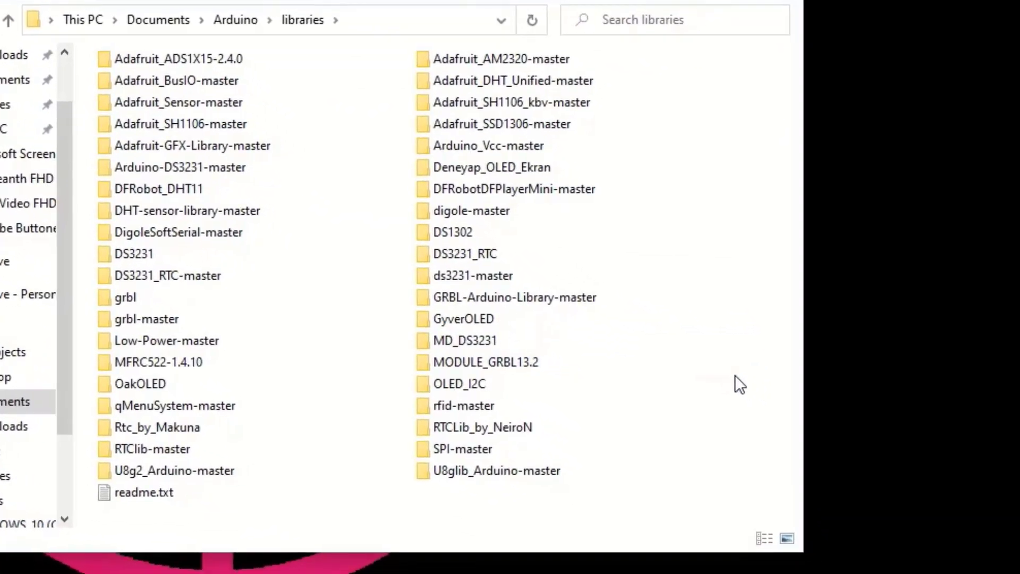
right_click(811, 420)
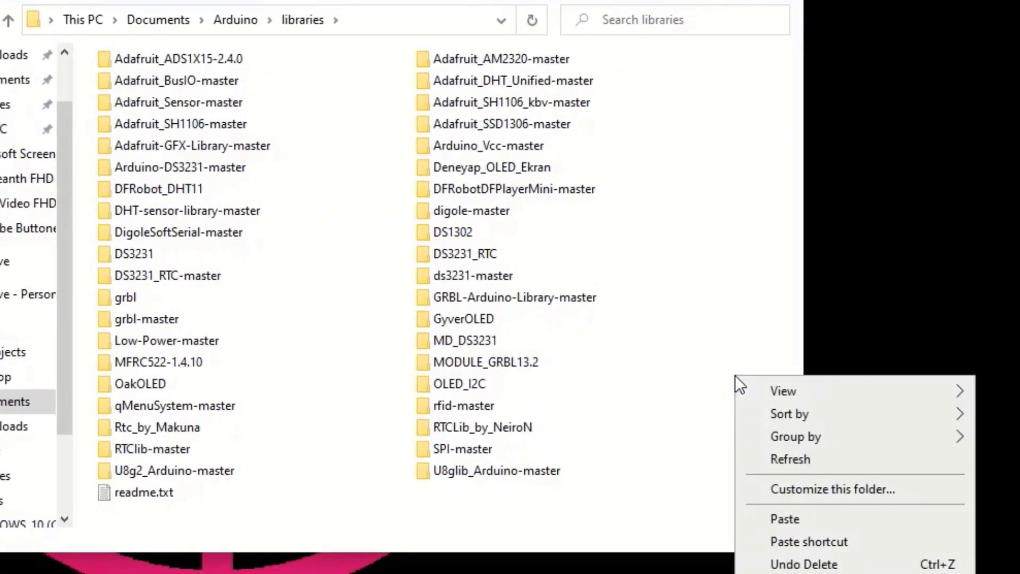
left_click(785, 519)
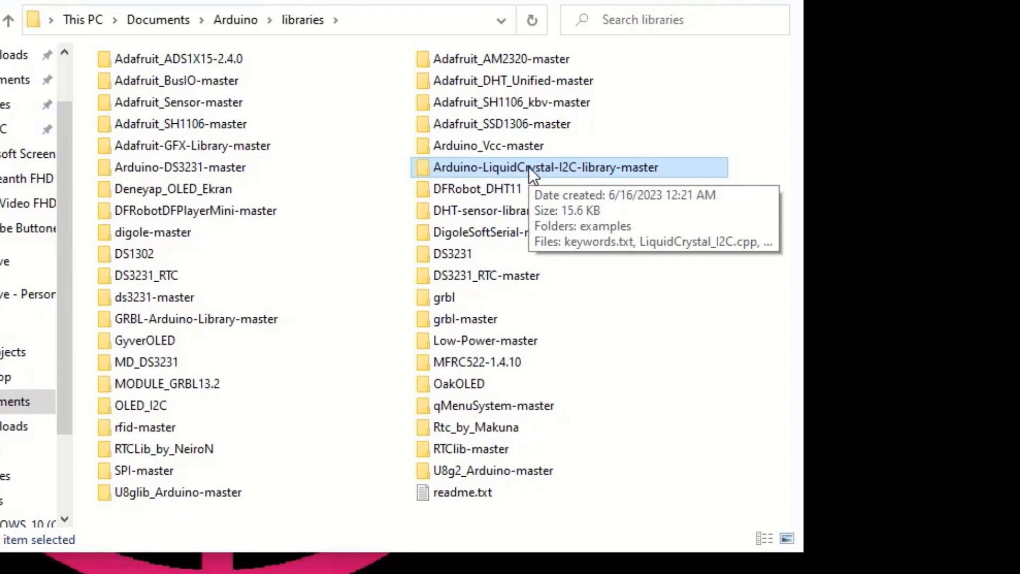
Step: Open HelloWorld.ino from the pasted library's examples and check the highlighting of LiquidCrystal_I2C in the include line
left_click(682, 293)
double_click(563, 166)
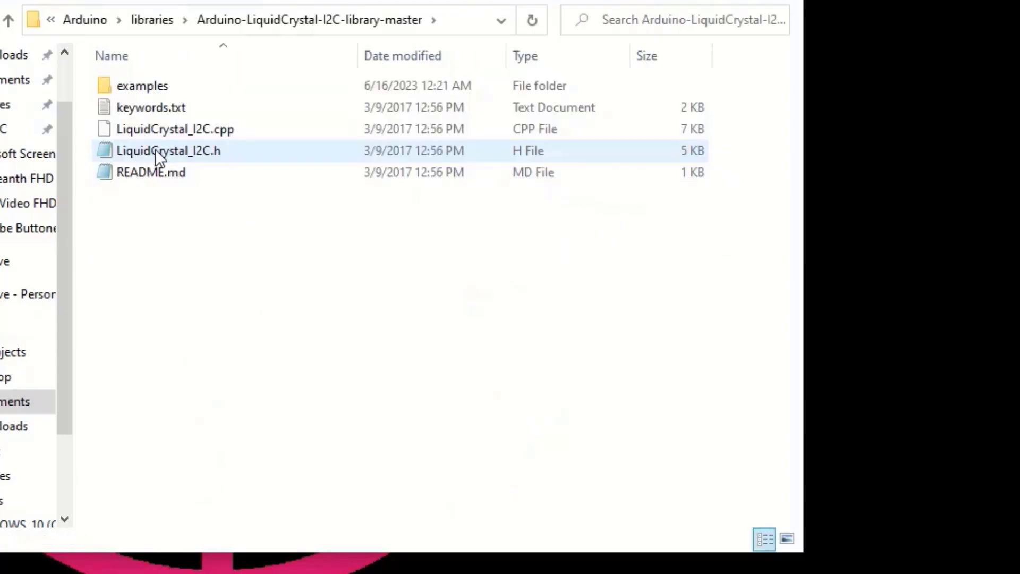
double_click(121, 87)
double_click(138, 127)
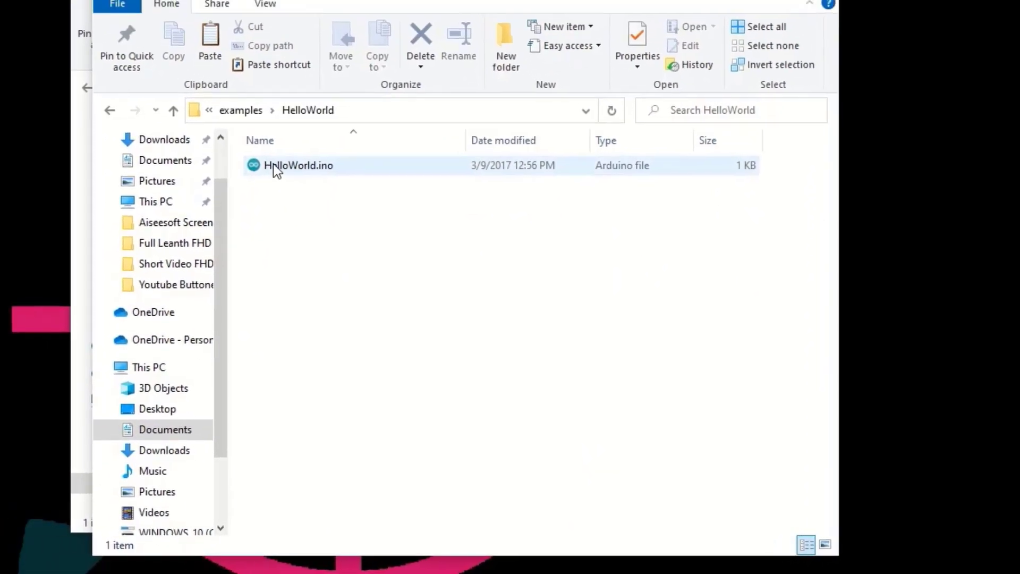
double_click(267, 162)
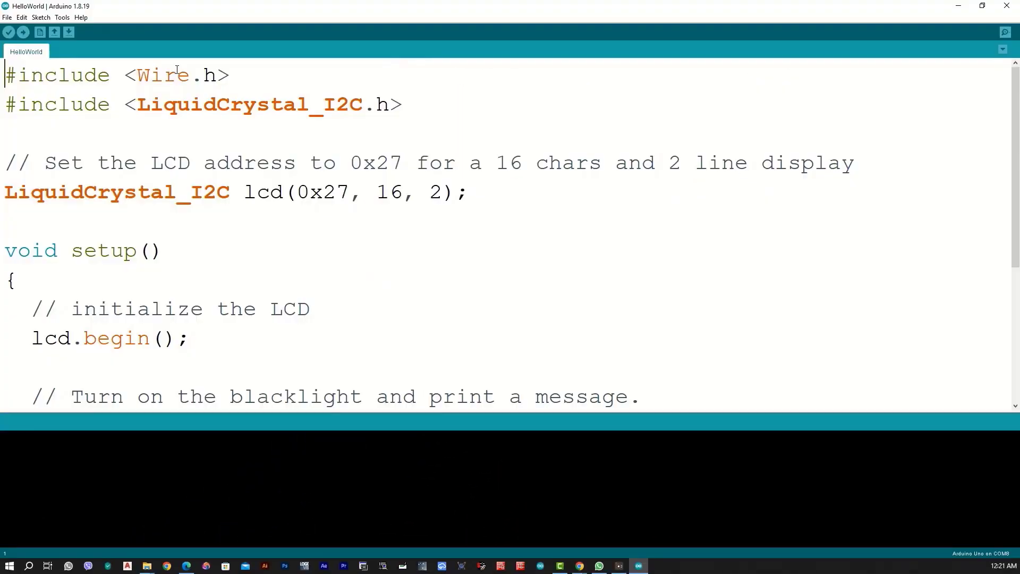
left_click_drag(147, 109, 366, 128)
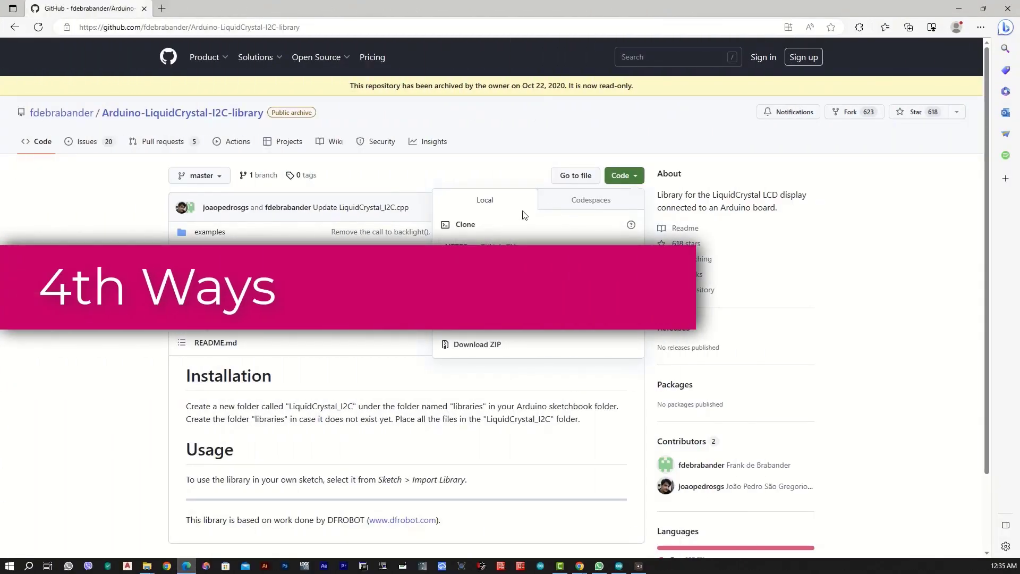
Step: Download the repository ZIP from GitHub and extract Arduino-LiquidCrystal-I2C-library-master.zip in the Downloads folder
left_click(497, 345)
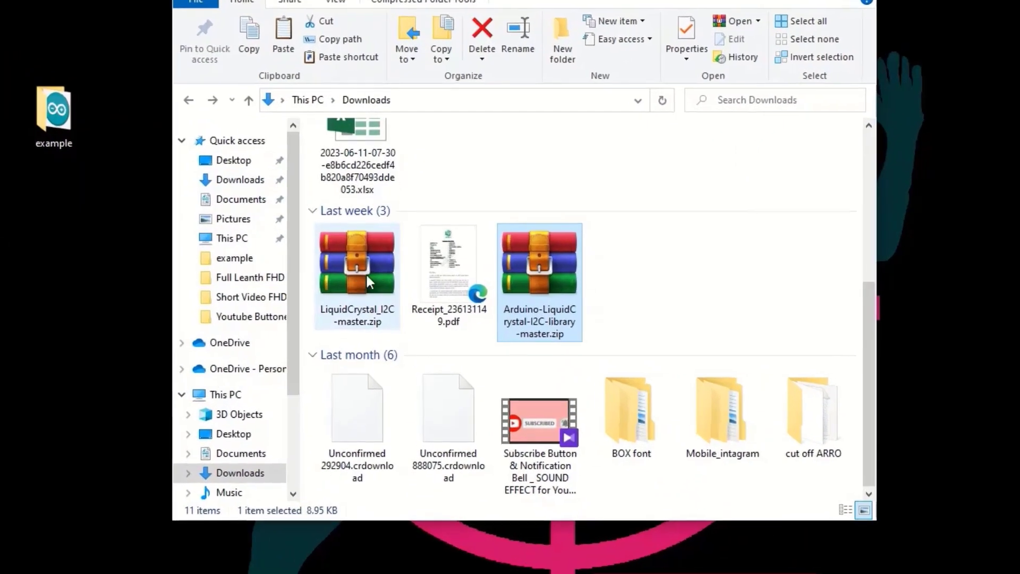
left_click(534, 265)
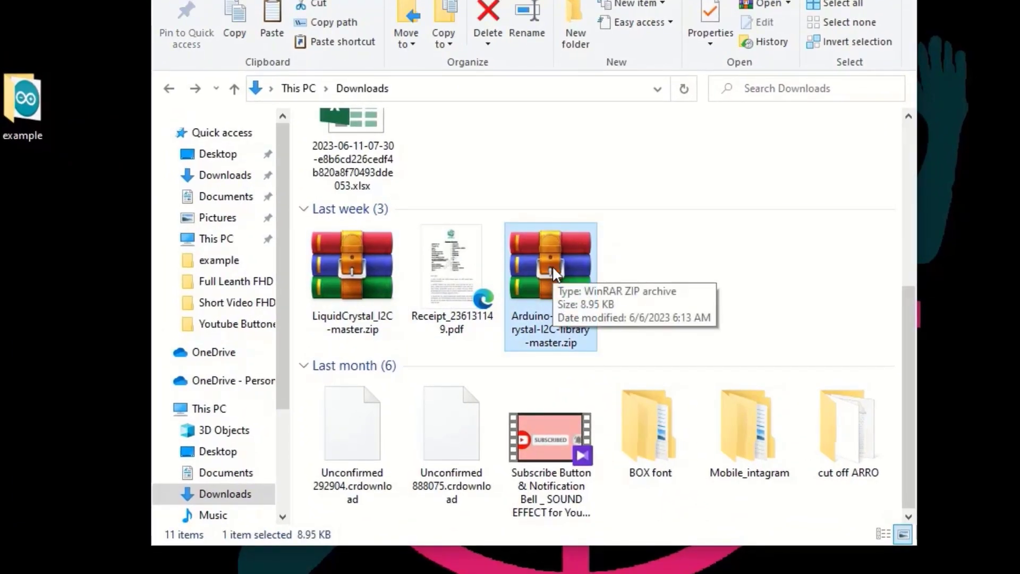
right_click(553, 270)
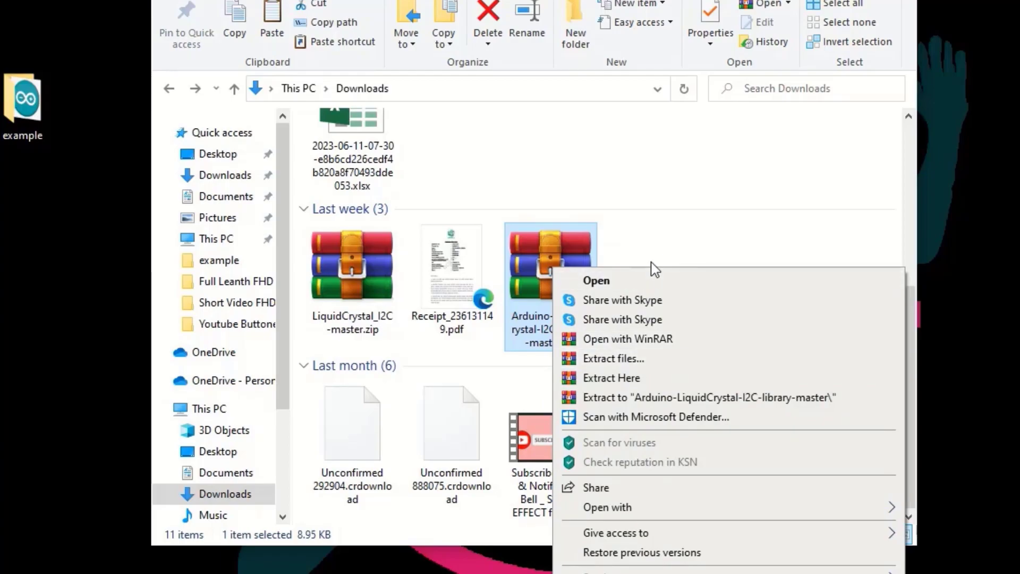
left_click(627, 377)
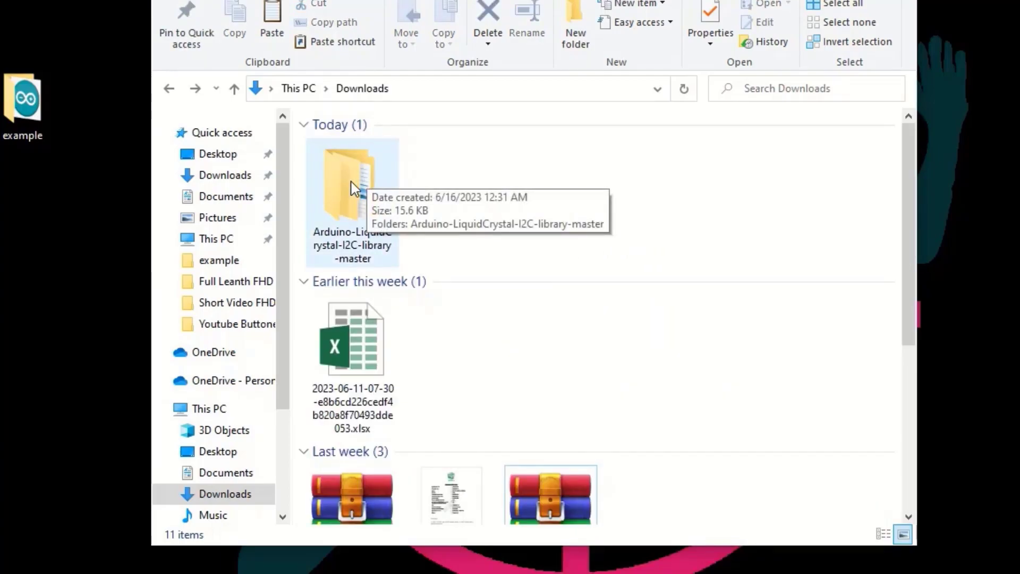
Step: Compress keywords.txt, LiquidCrystal_I2C.cpp, LiquidCrystal_I2C.h and README.md from the inner extracted folder into Arduino-LiquidCrystal-I2C-library-master.zip
double_click(351, 188)
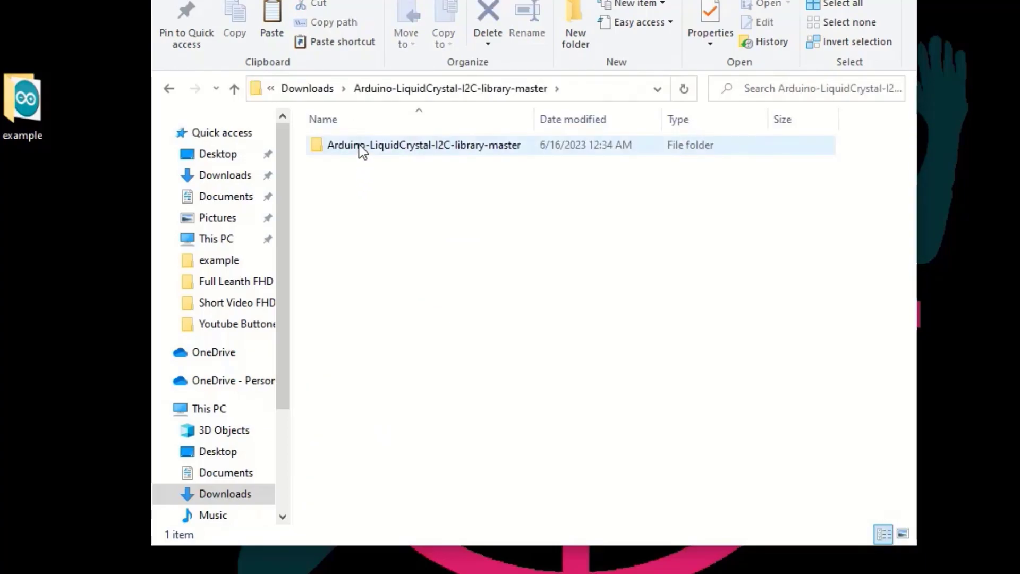
double_click(359, 151)
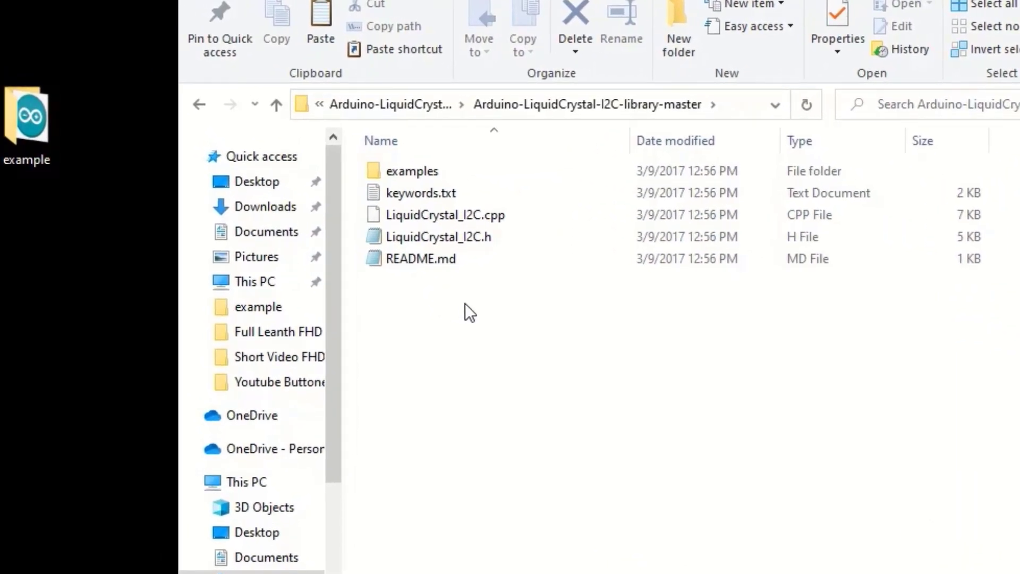
left_click_drag(464, 303, 405, 195)
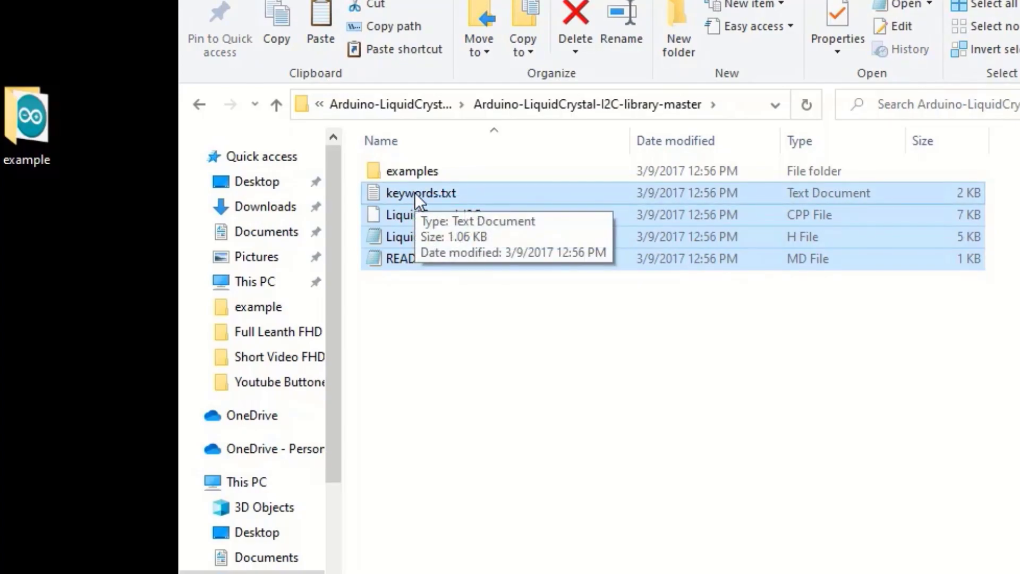
right_click(415, 192)
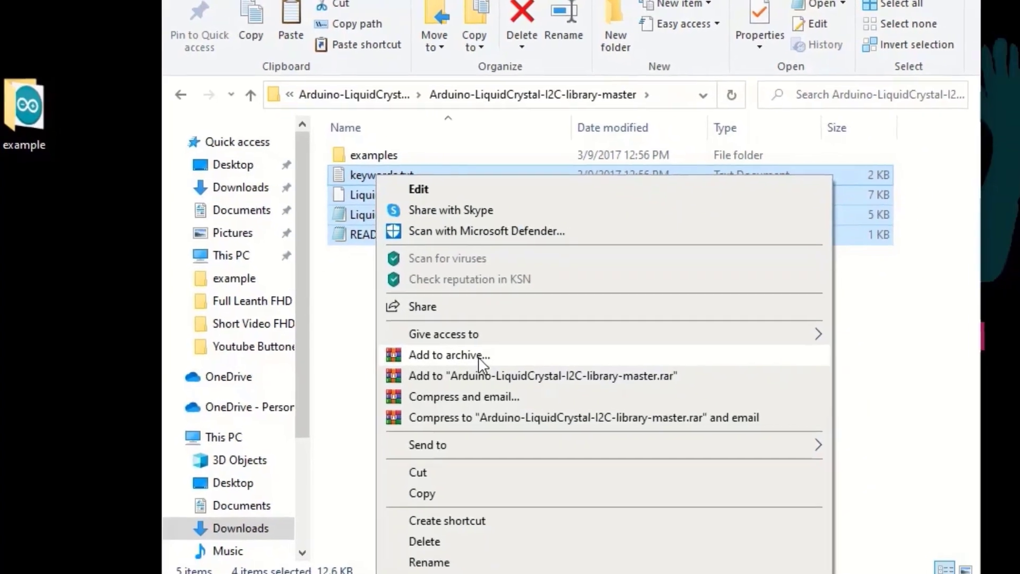
left_click(485, 391)
left_click(530, 325)
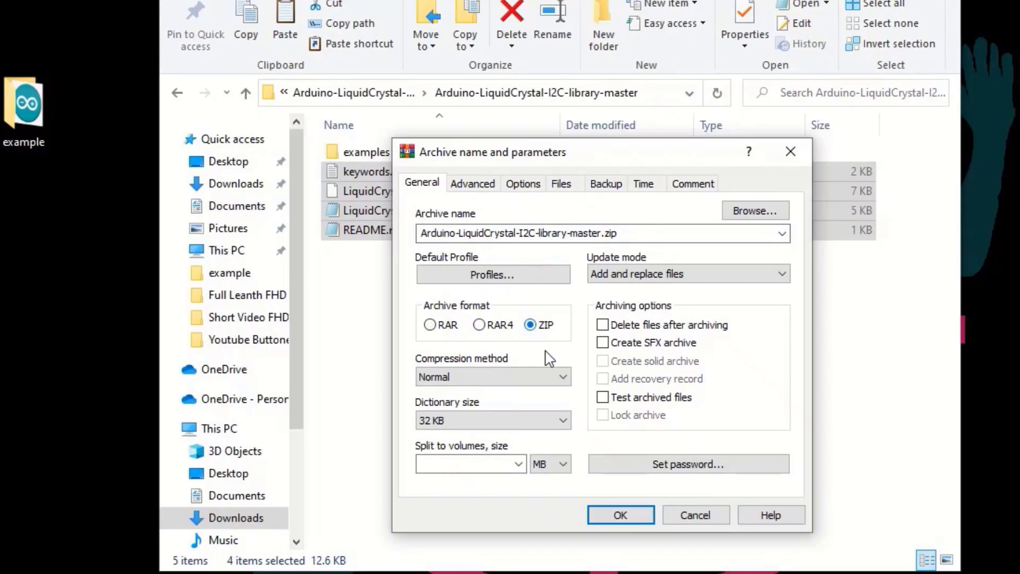
left_click(643, 513)
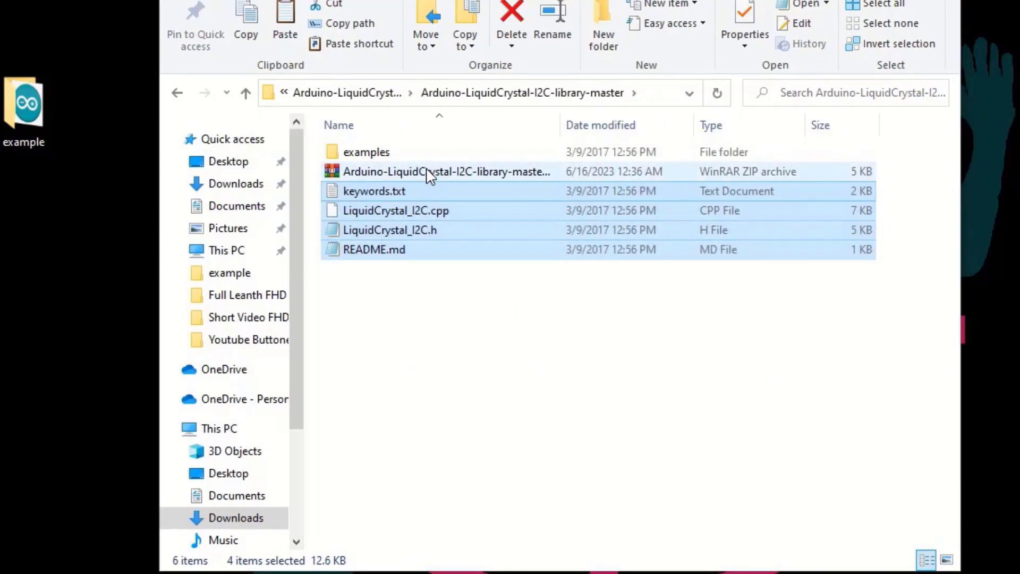
left_click(432, 172)
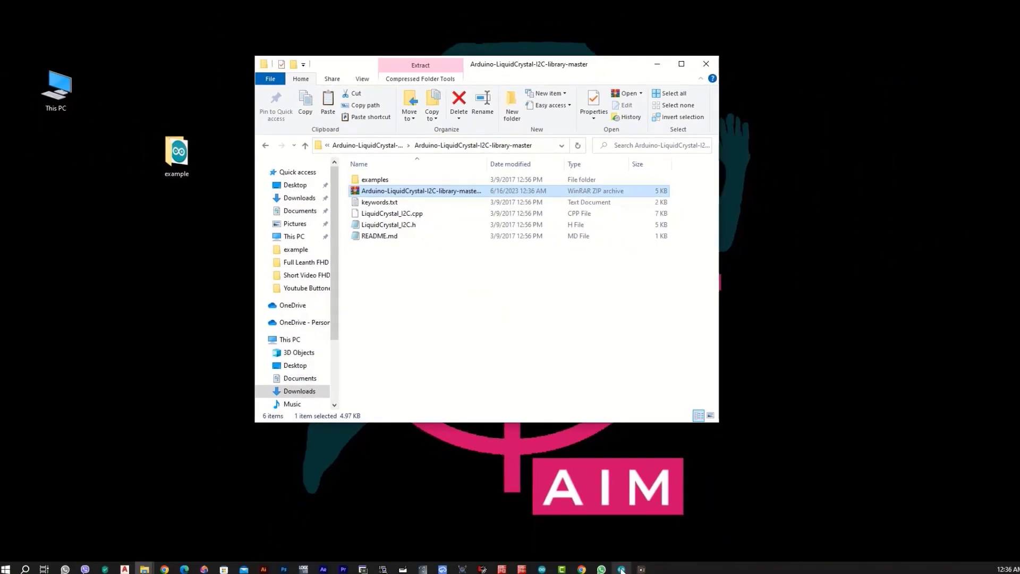
Step: Switch to the Arduino IDE and check the highlighting of LiquidCrystal_I2C before adding the new archive
left_click(621, 569)
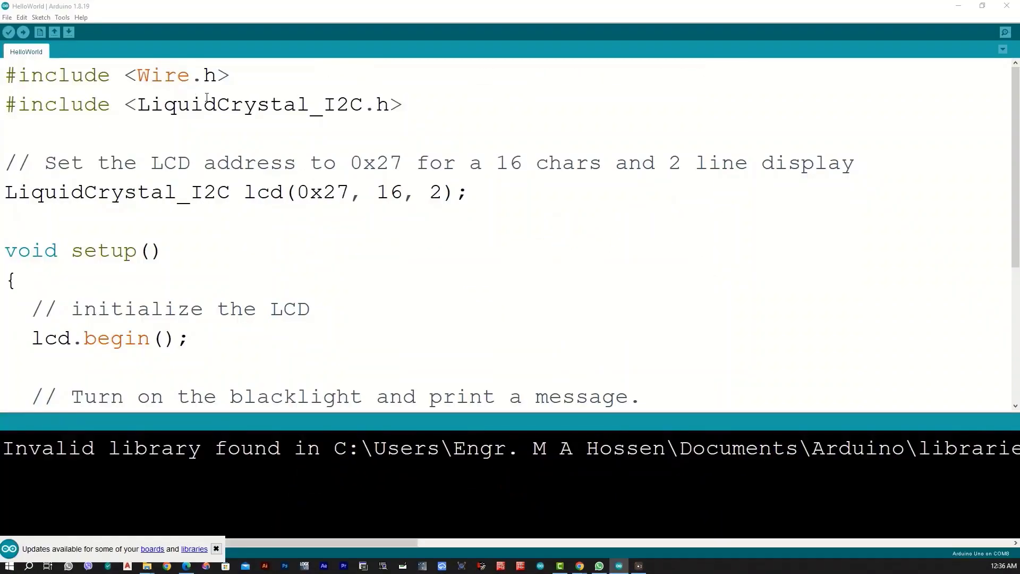
left_click_drag(143, 105, 211, 122)
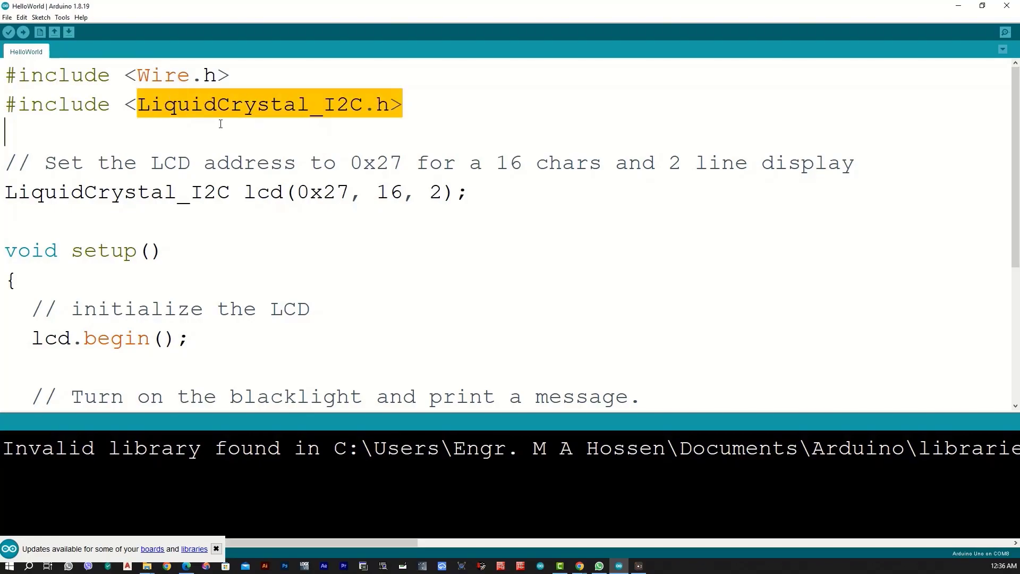
left_click(372, 113)
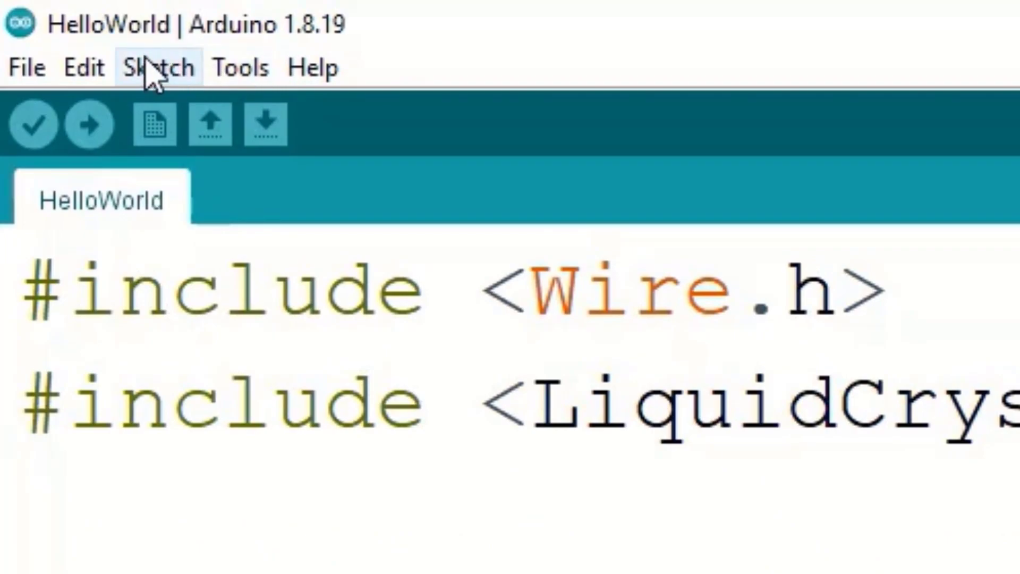
Step: Add the re-compressed Arduino-LiquidCrystal-I2C-library-master.zip from the extracted folder in Downloads as a library and check LiquidCrystal_I2C's highlighting in the include line
left_click(149, 67)
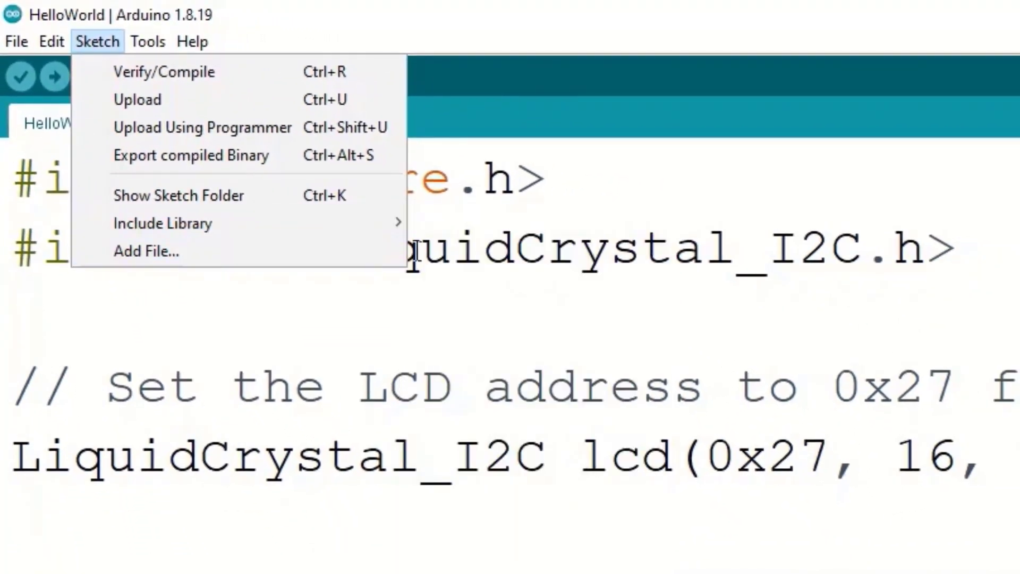
key("Escape")
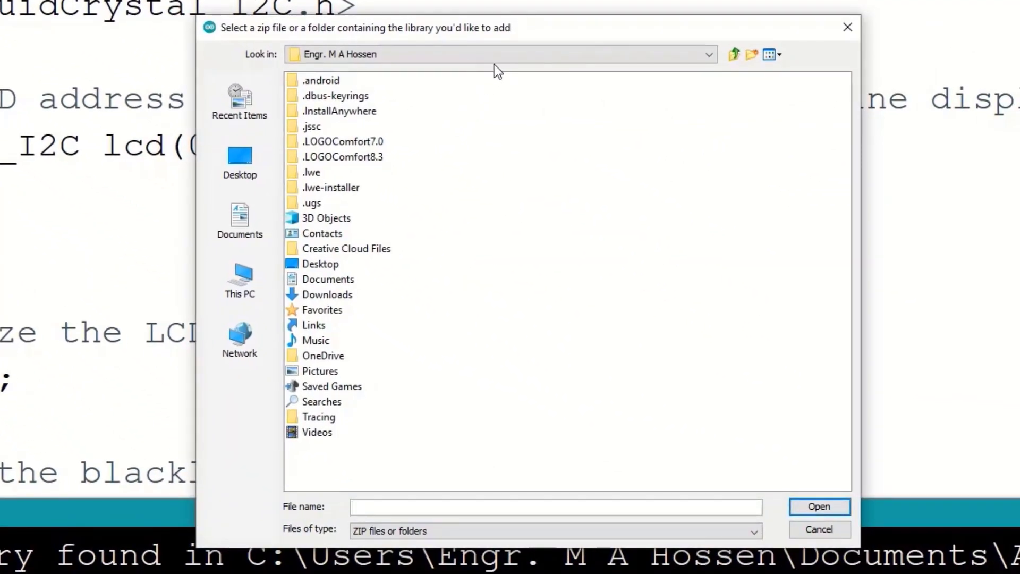
left_click(494, 58)
scroll(436, 141, "up", 5)
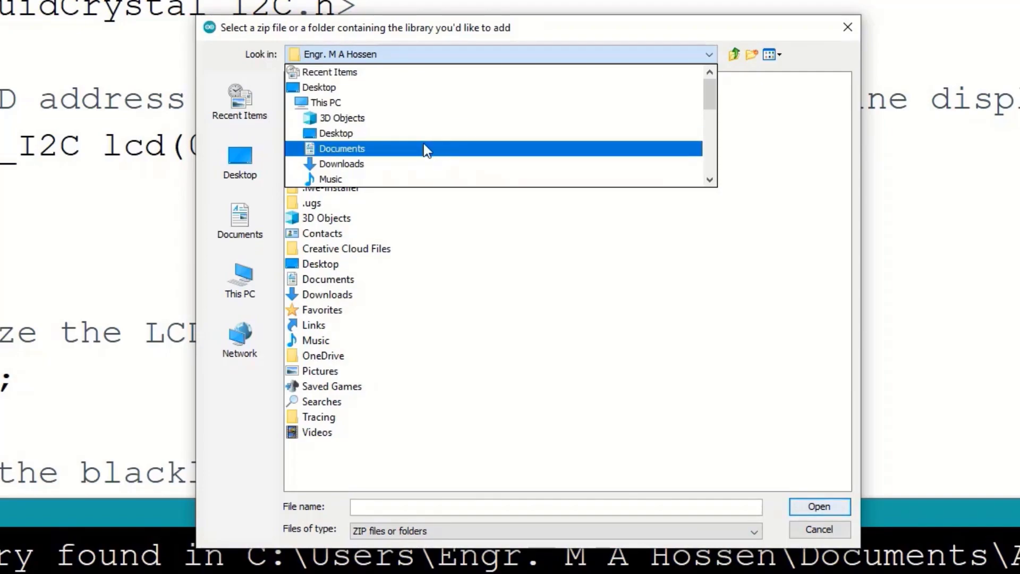
left_click(412, 161)
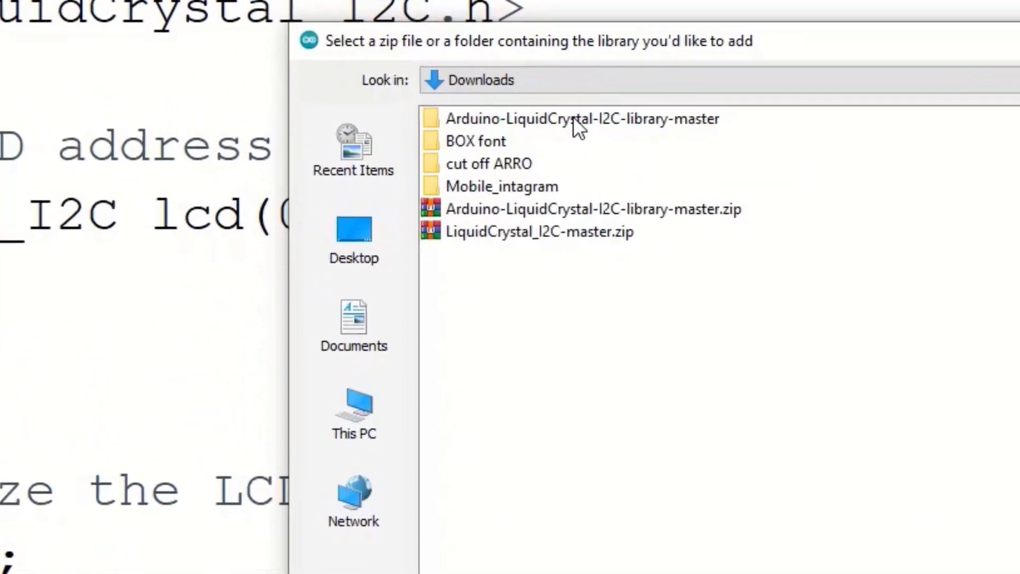
double_click(610, 127)
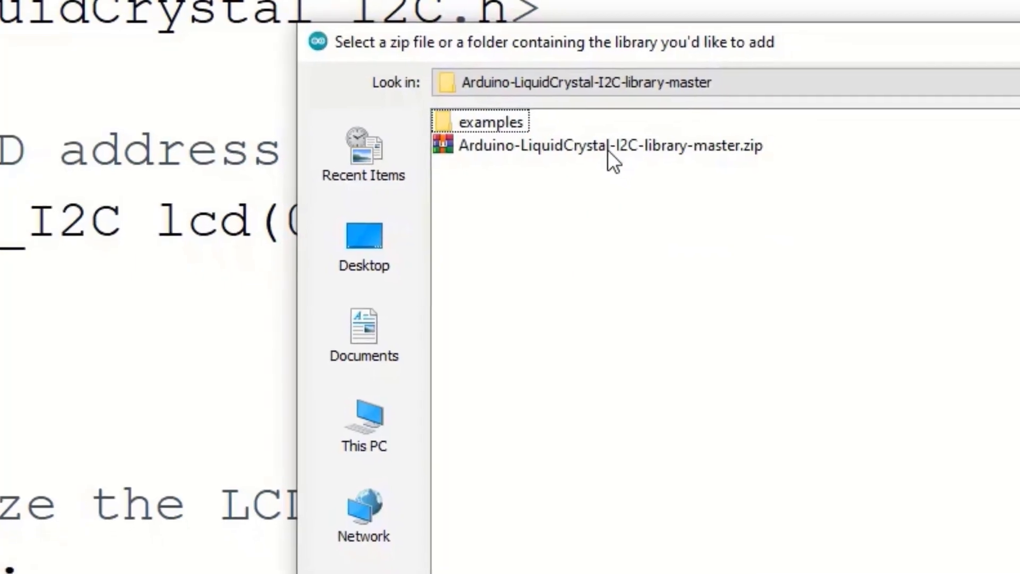
left_click(610, 151)
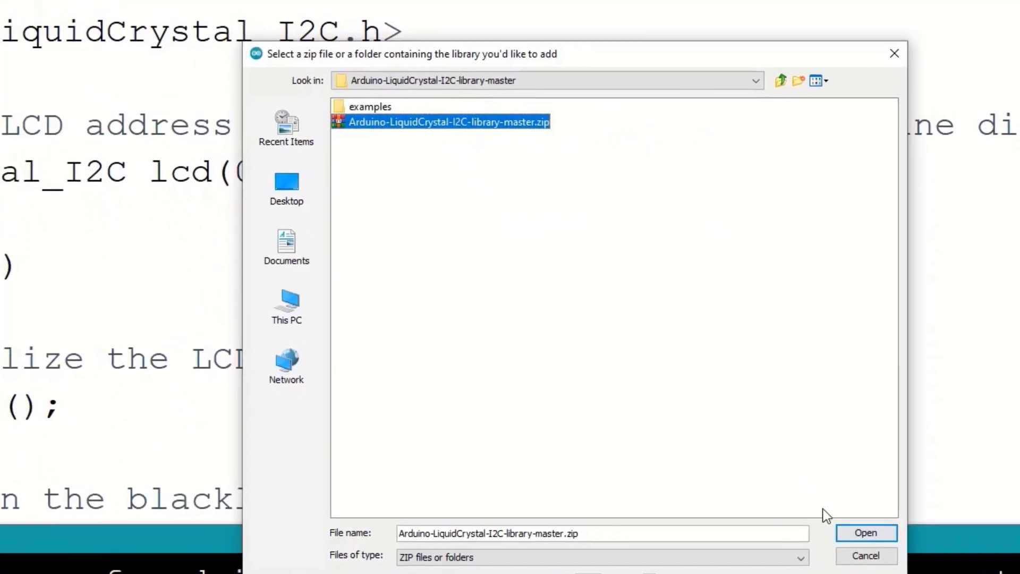
left_click(866, 533)
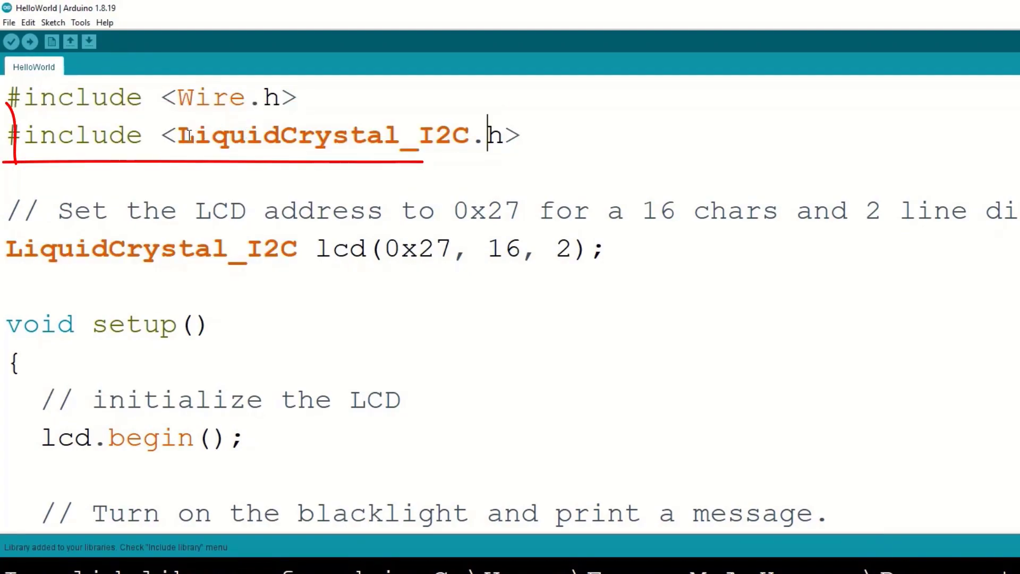
left_click_drag(179, 135, 467, 144)
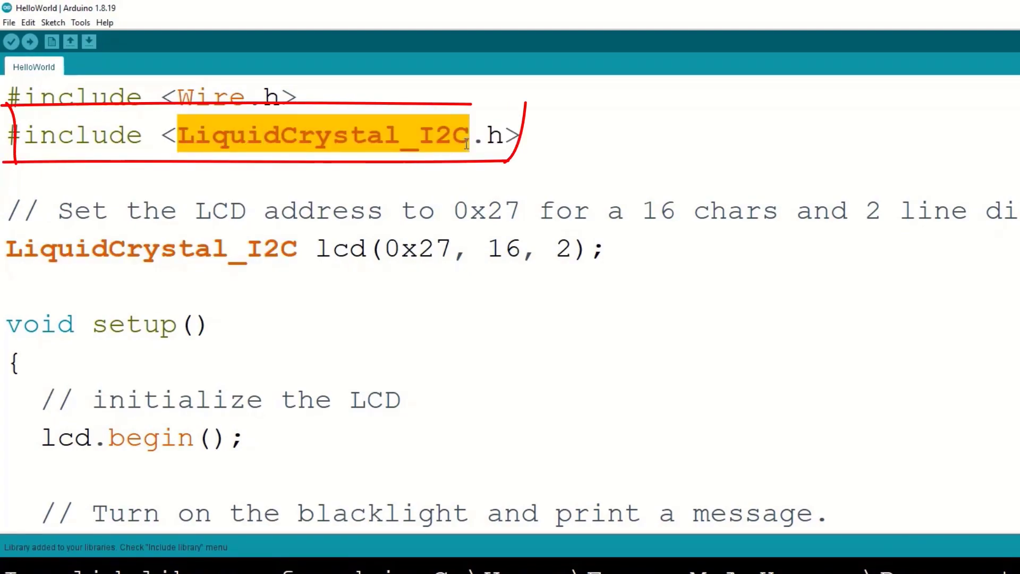
left_click(195, 142)
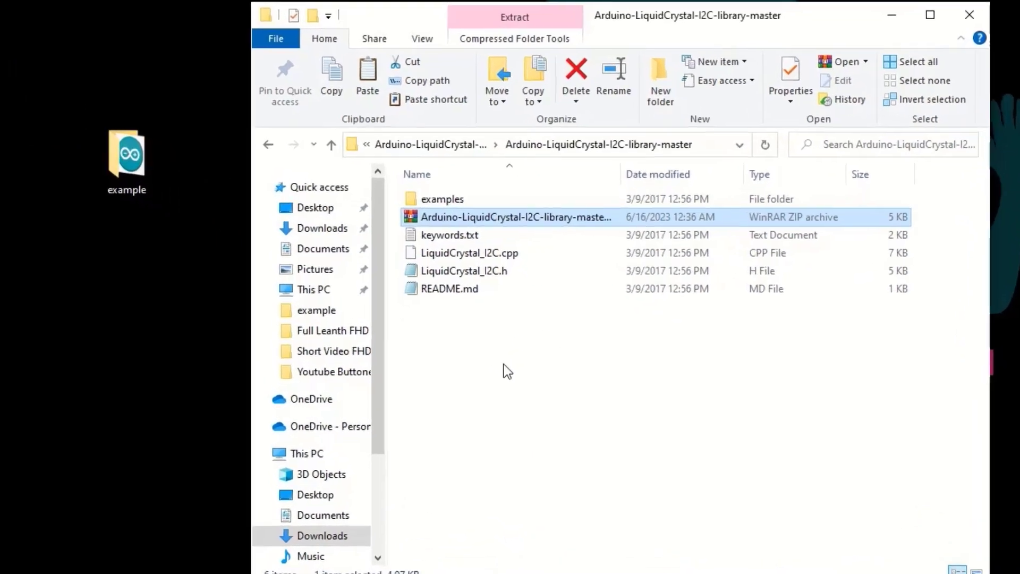
Step: In File Explorer, select keywords.txt, LiquidCrystal_I2C.cpp, LiquidCrystal_I2C.h and README.md to review the files that go into the ZIP
left_click_drag(534, 365, 473, 295)
left_click_drag(285, 221, 275, 200)
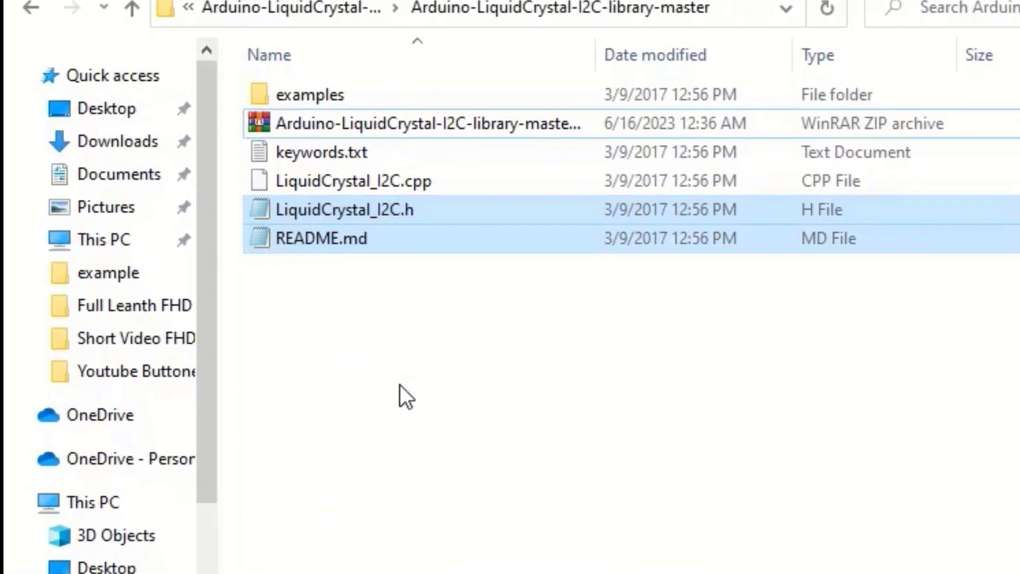
left_click(400, 384)
left_click_drag(577, 398, 486, 264)
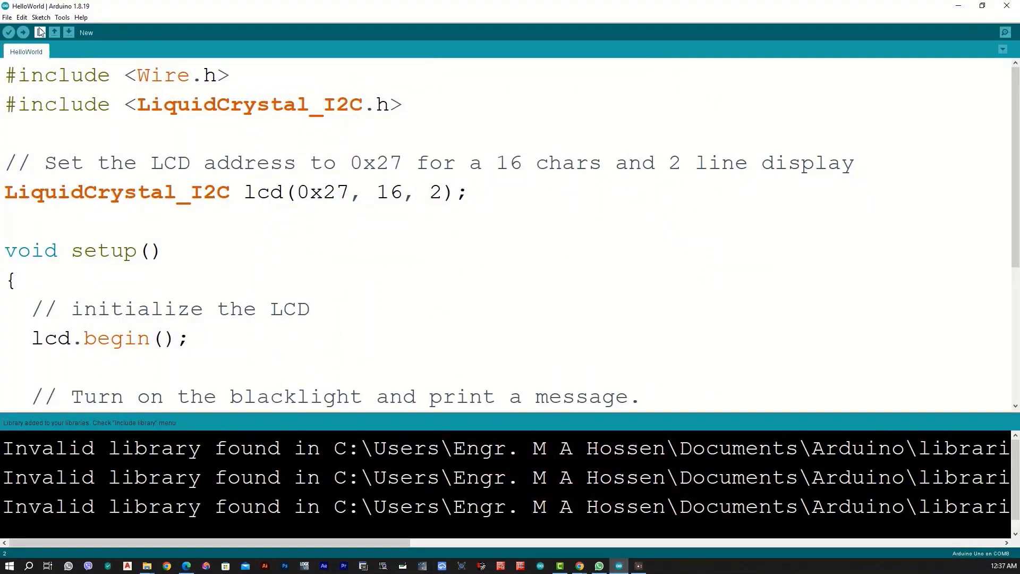
Step: Switch to the Arduino IDE, review the Include Library options for adding a ZIP library, and minimize the IDE window
left_click(41, 17)
mouse_move(119, 95)
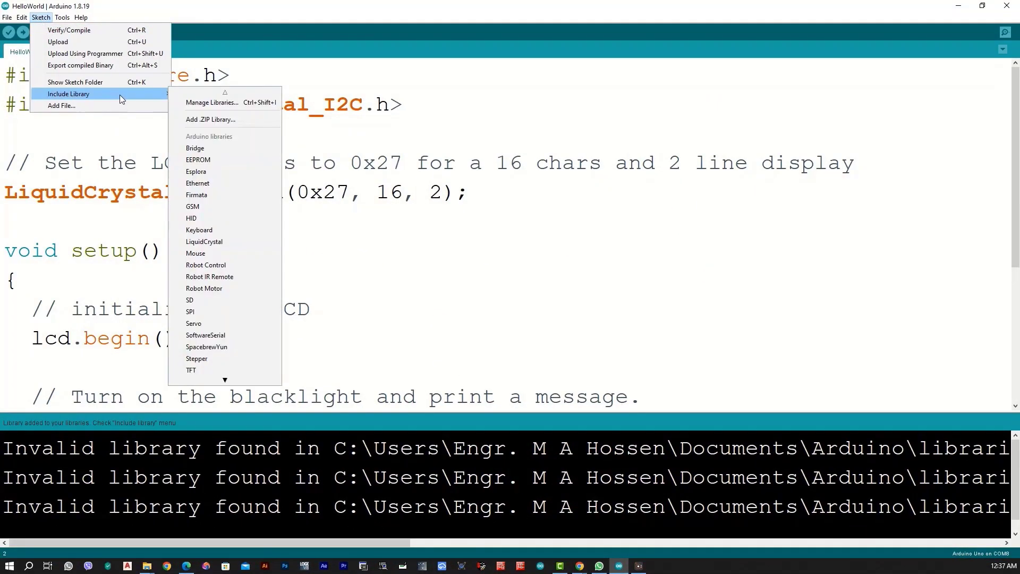
left_click(432, 182)
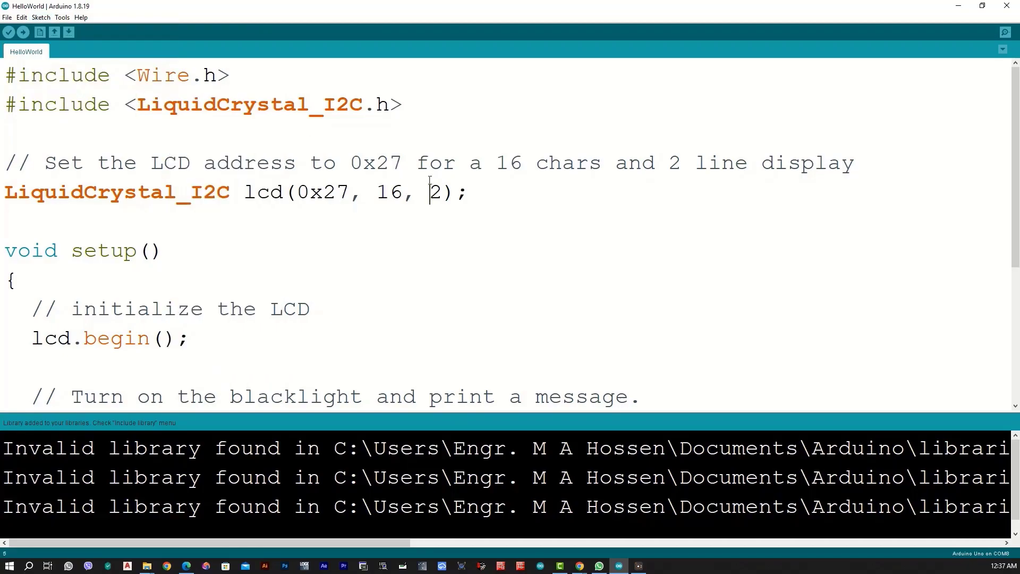
left_click(959, 6)
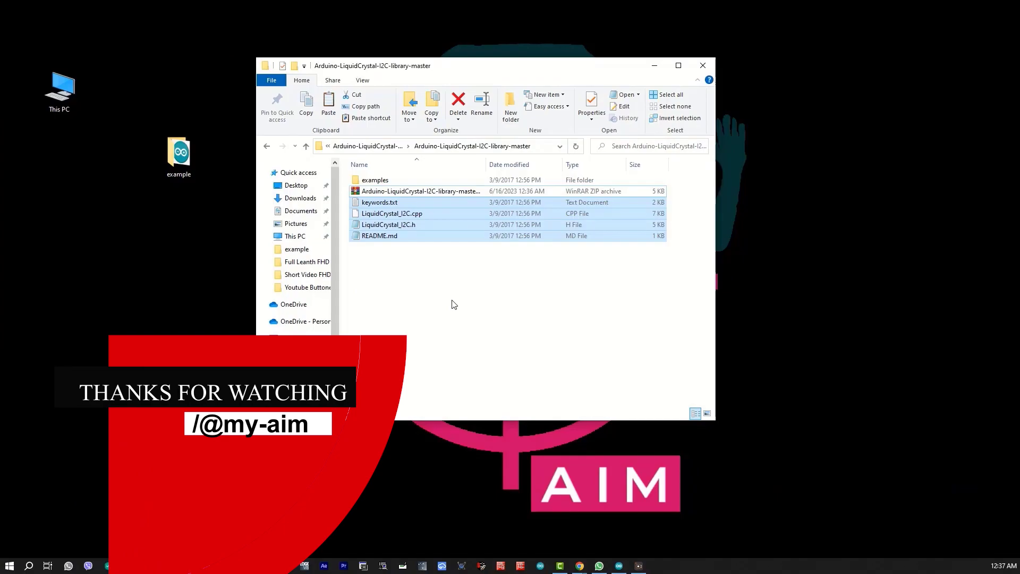